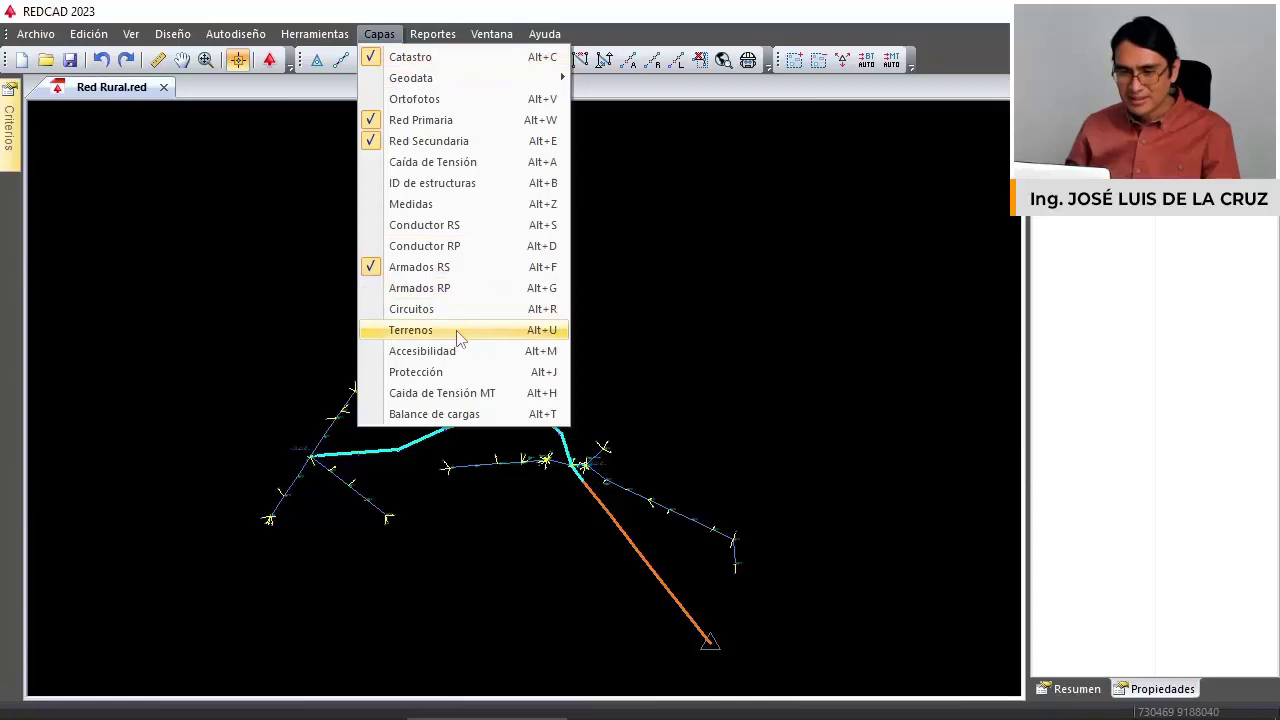
# Show the Terrenos layer and inspect the terrain type of the end structure on the upper-left magenta branch.
pyautogui.click(457, 335)
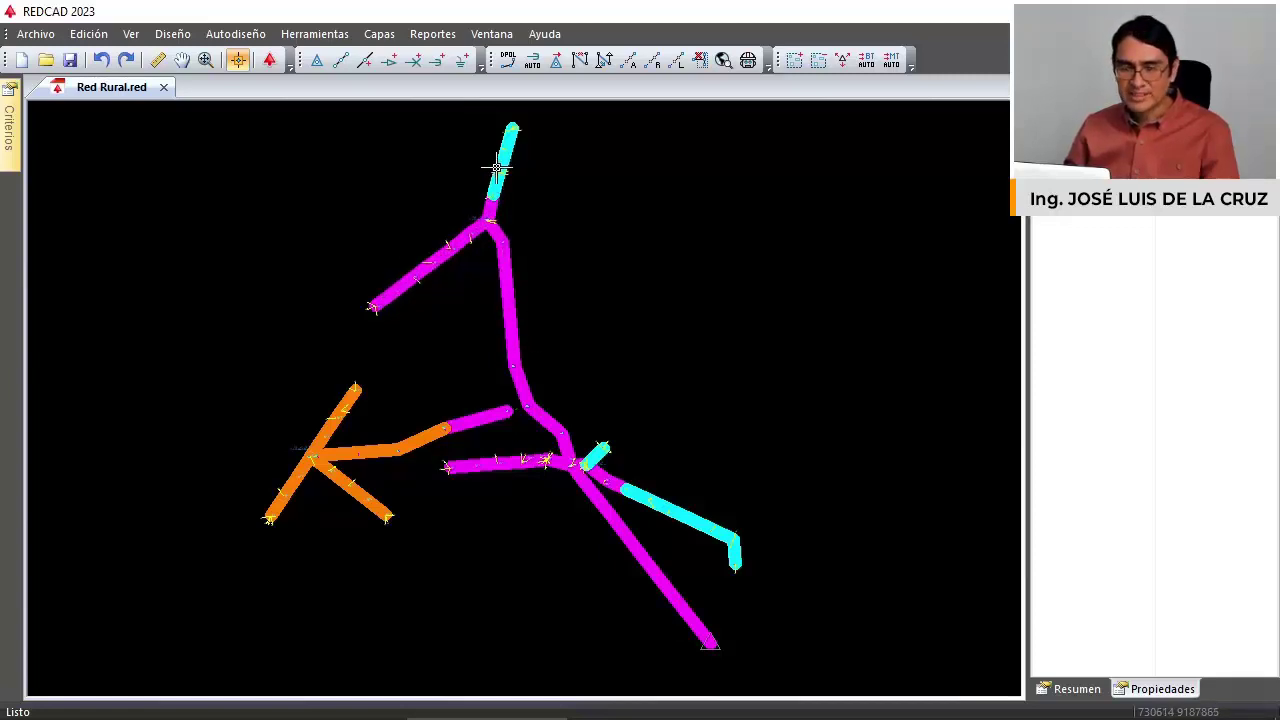
pyautogui.scroll(4, 370, 307)
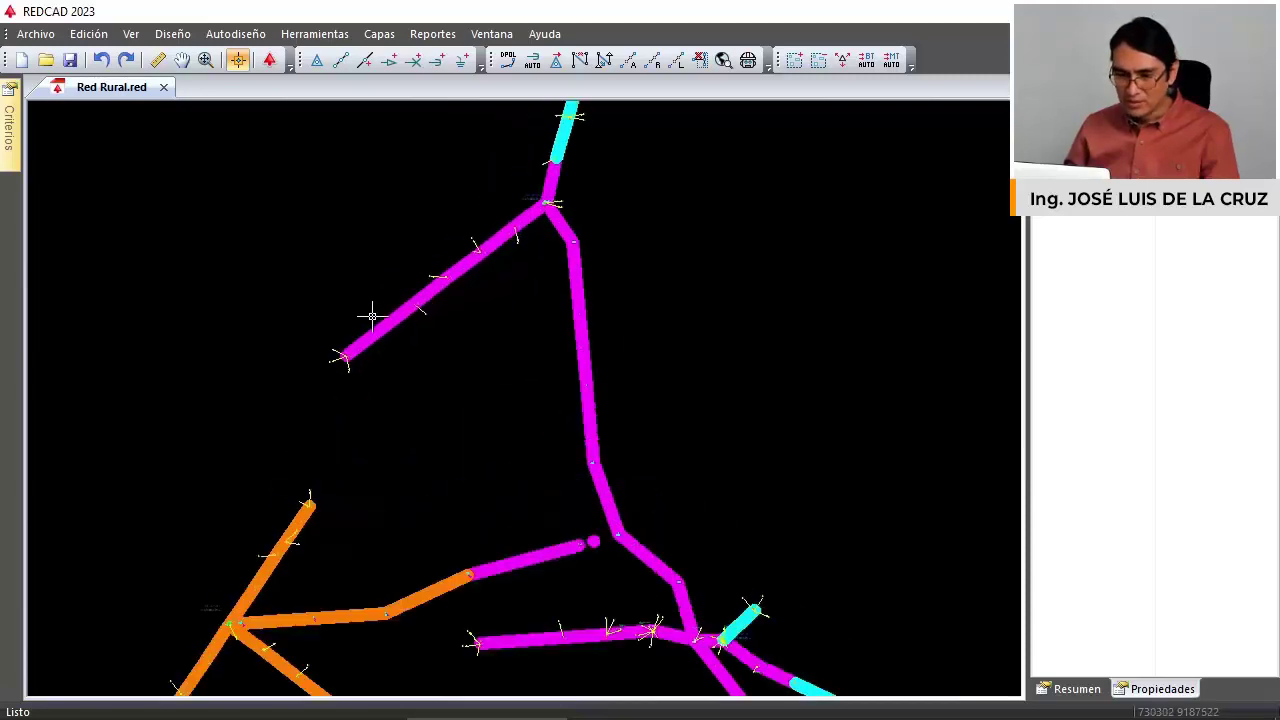
pyautogui.click(263, 420)
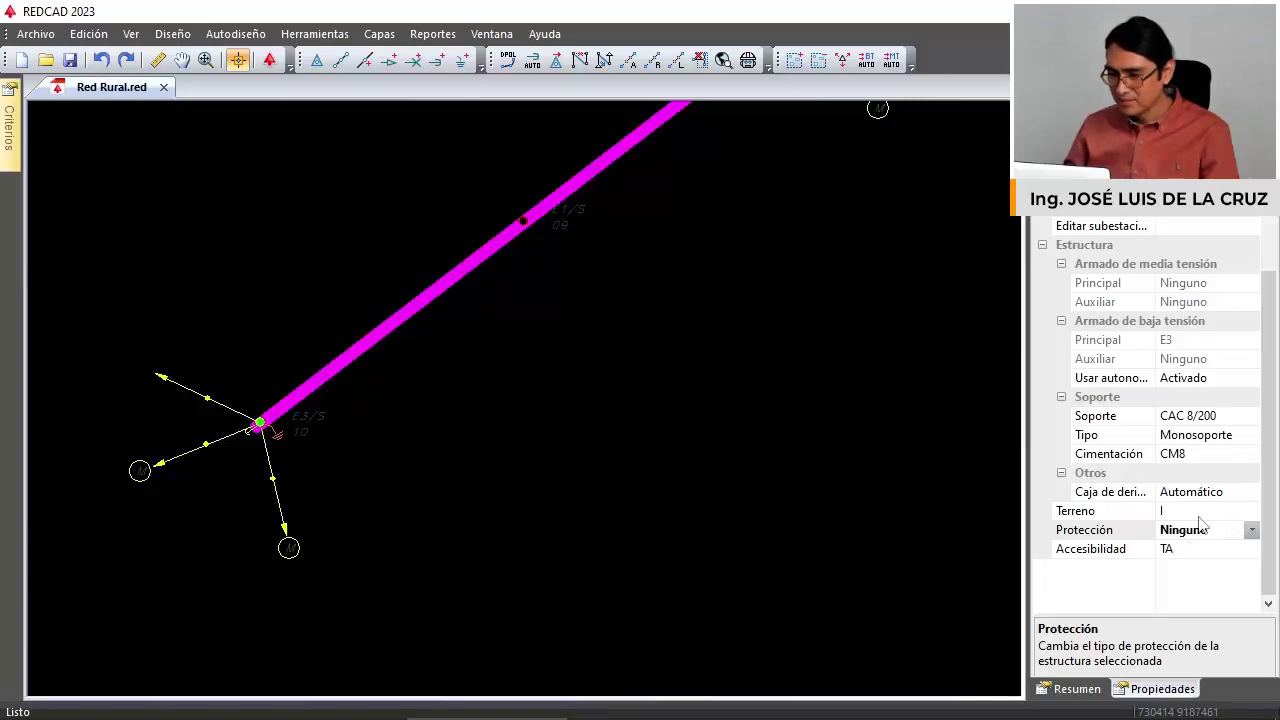
pyautogui.click(1250, 496)
pyautogui.click(1241, 491)
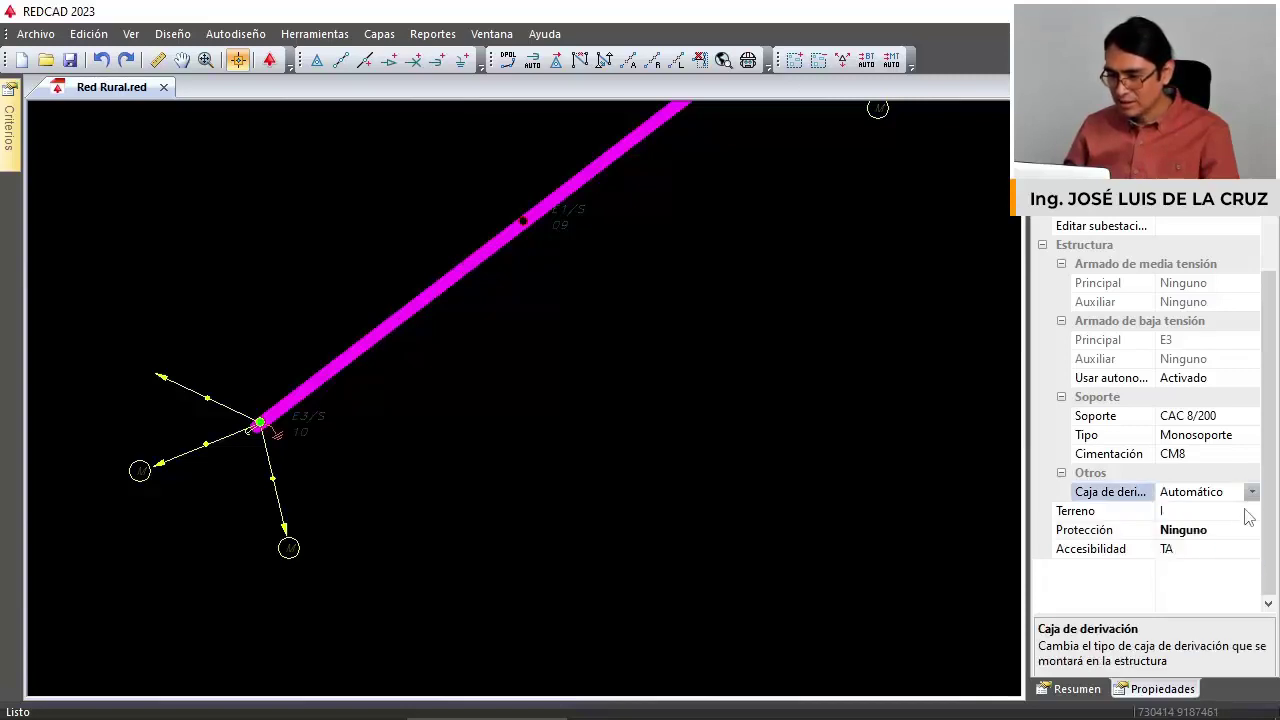
pyautogui.click(1248, 511)
pyautogui.click(1250, 508)
pyautogui.scroll(-1, 602, 386)
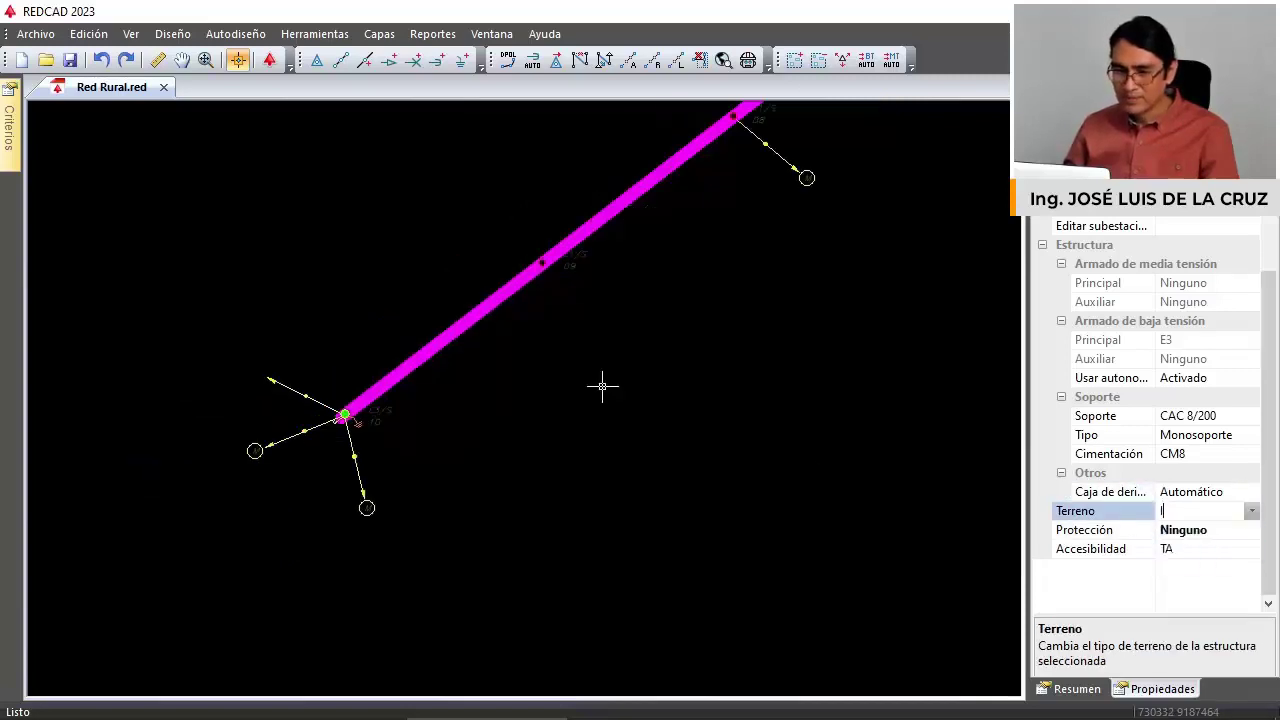
# Check the terrain type of a structure on the cyan branch at the network's upper end.
pyautogui.scroll(-6, 648, 424)
pyautogui.scroll(-1, 758, 331)
pyautogui.moveTo(758, 331); pyautogui.dragTo(651, 486, button='middle')
pyautogui.scroll(5, 723, 331)
pyautogui.scroll(-3, 708, 282)
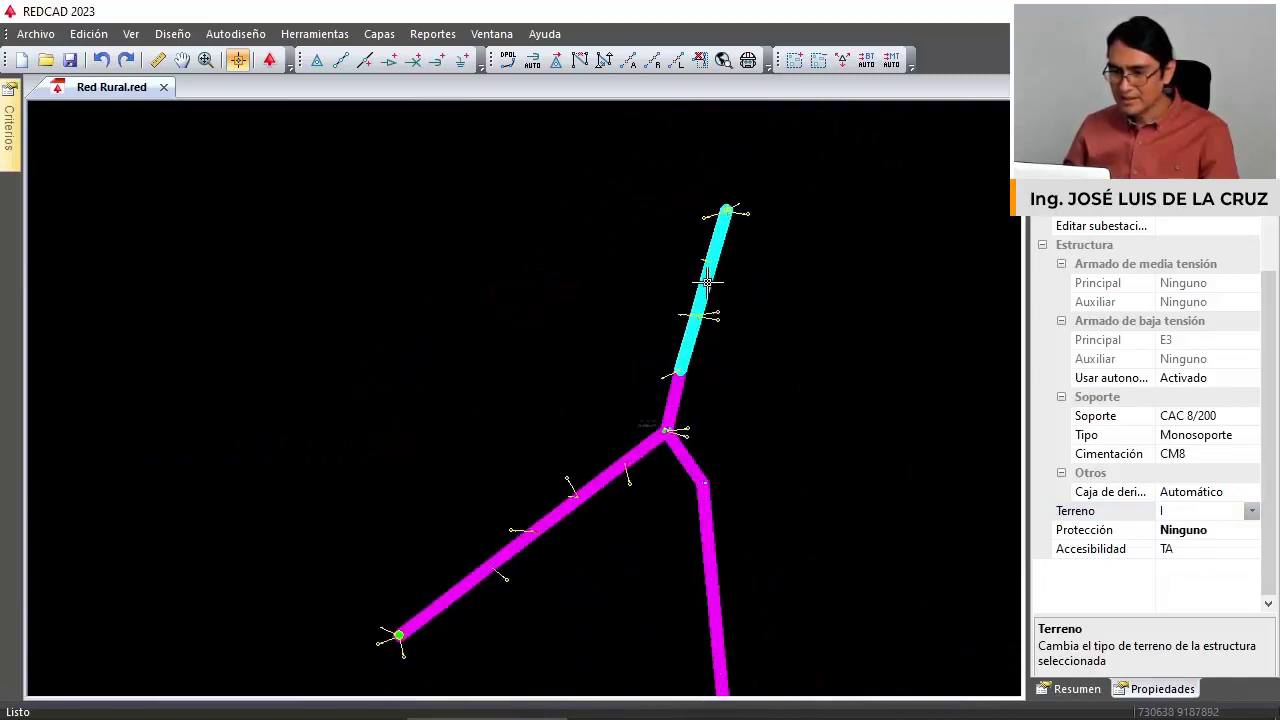
pyautogui.scroll(4, 707, 283)
pyautogui.click(703, 280)
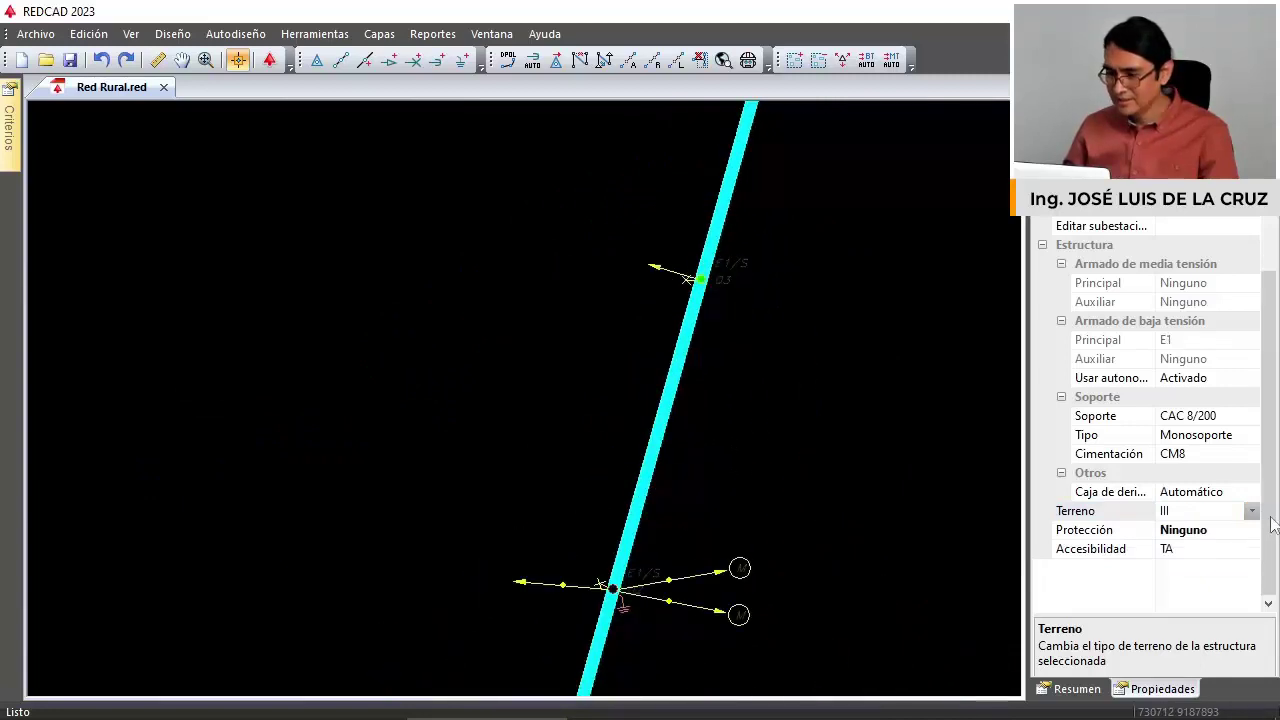
# Check the terrain type of the structure at the bend of the orange line.
pyautogui.scroll(-8, 795, 284)
pyautogui.scroll(3, 731, 449)
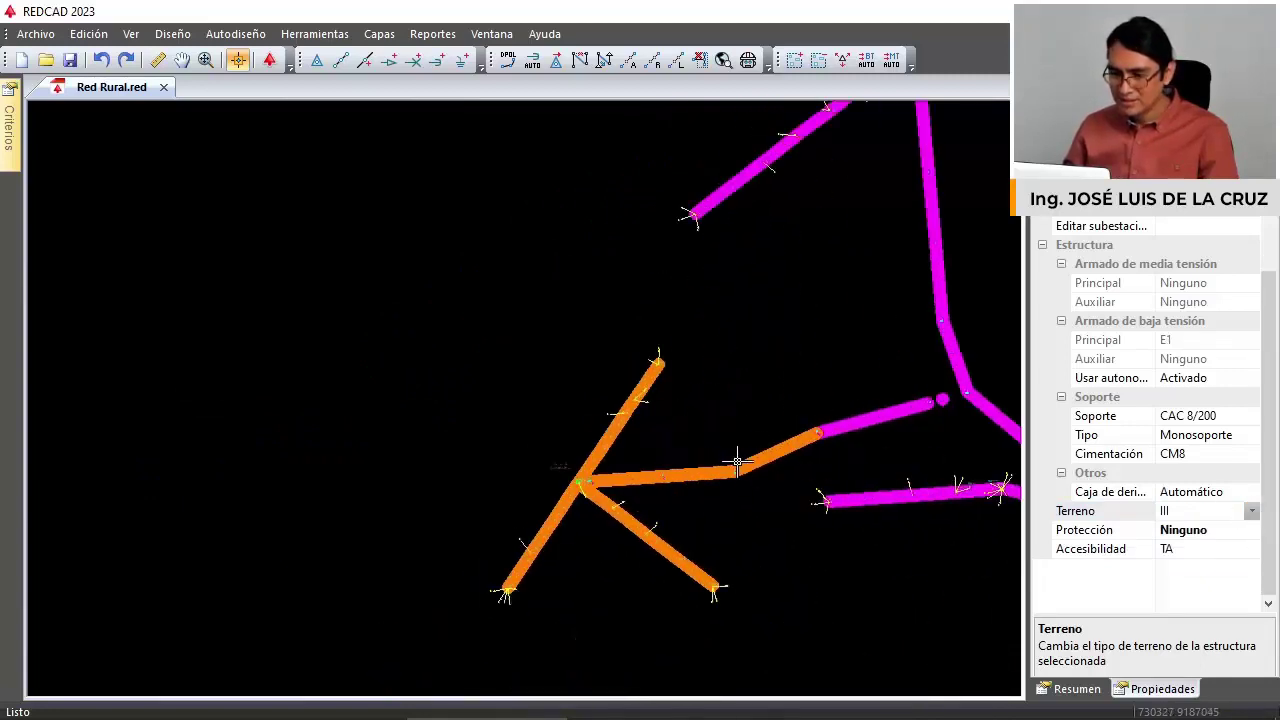
pyautogui.scroll(4, 737, 461)
pyautogui.click(709, 479)
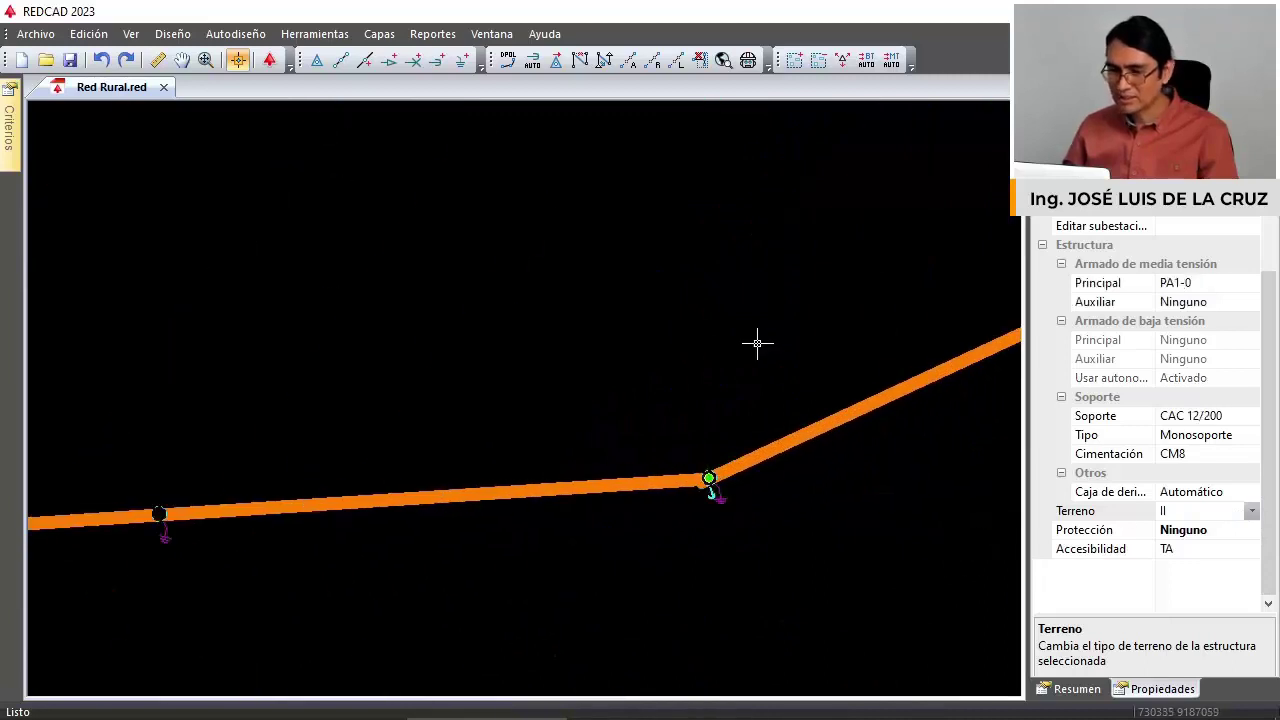
# Set Terreno to II for the six structures along the upper-left diagonal branch, leaving them deselected.
pyautogui.scroll(-6, 757, 343)
pyautogui.scroll(4, 771, 286)
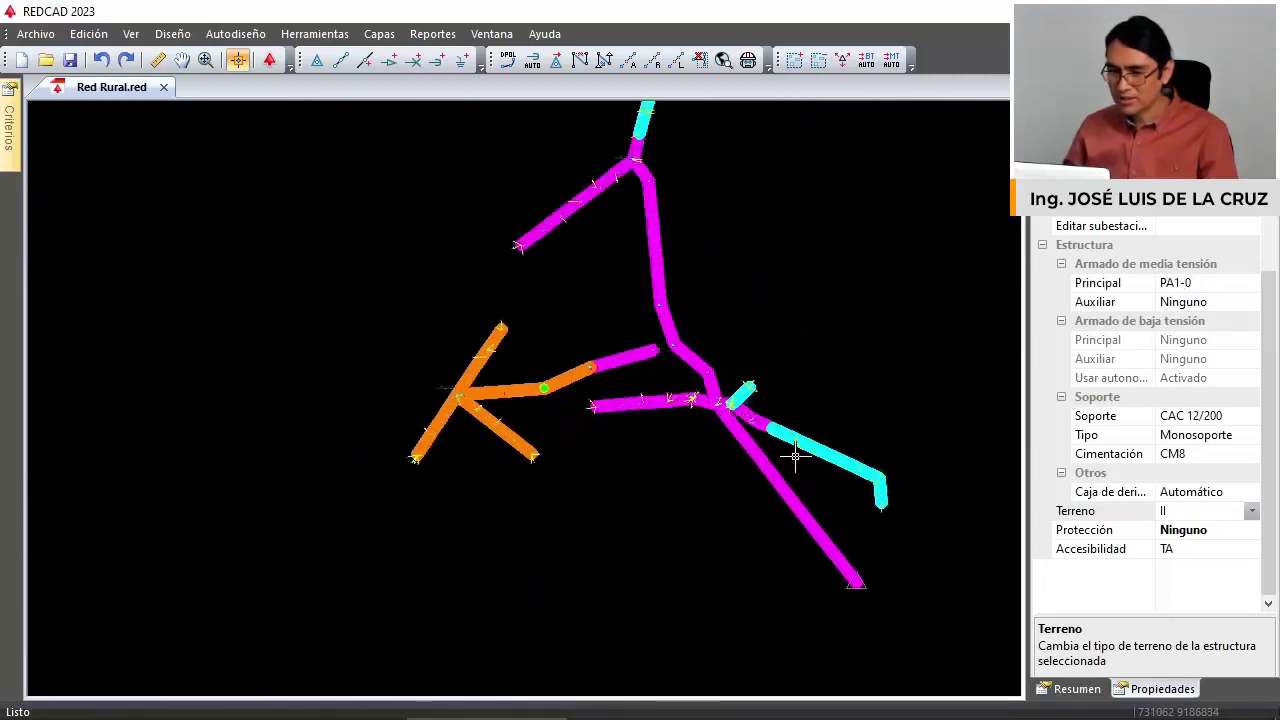
pyautogui.moveTo(634, 226); pyautogui.dragTo(646, 346, button='middle')
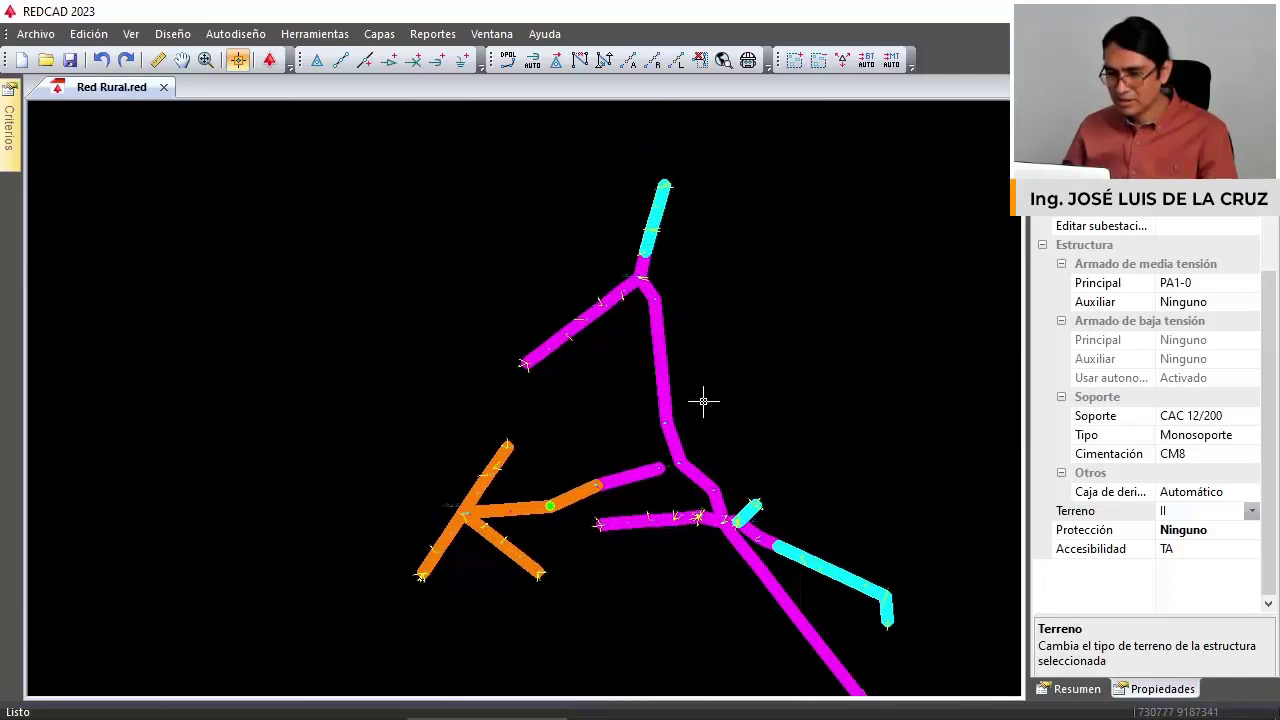
pyautogui.moveTo(614, 371); pyautogui.dragTo(628, 324)
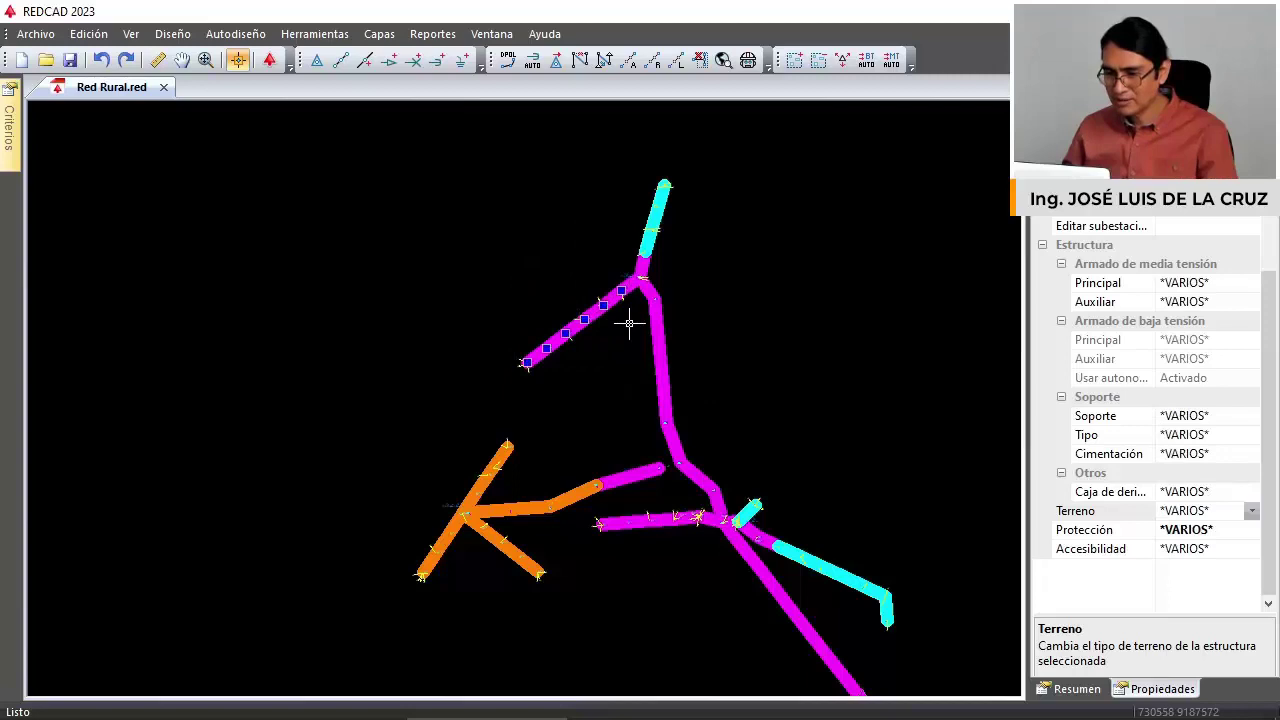
pyautogui.click(1253, 531)
pyautogui.click(1256, 531)
pyautogui.click(1251, 511)
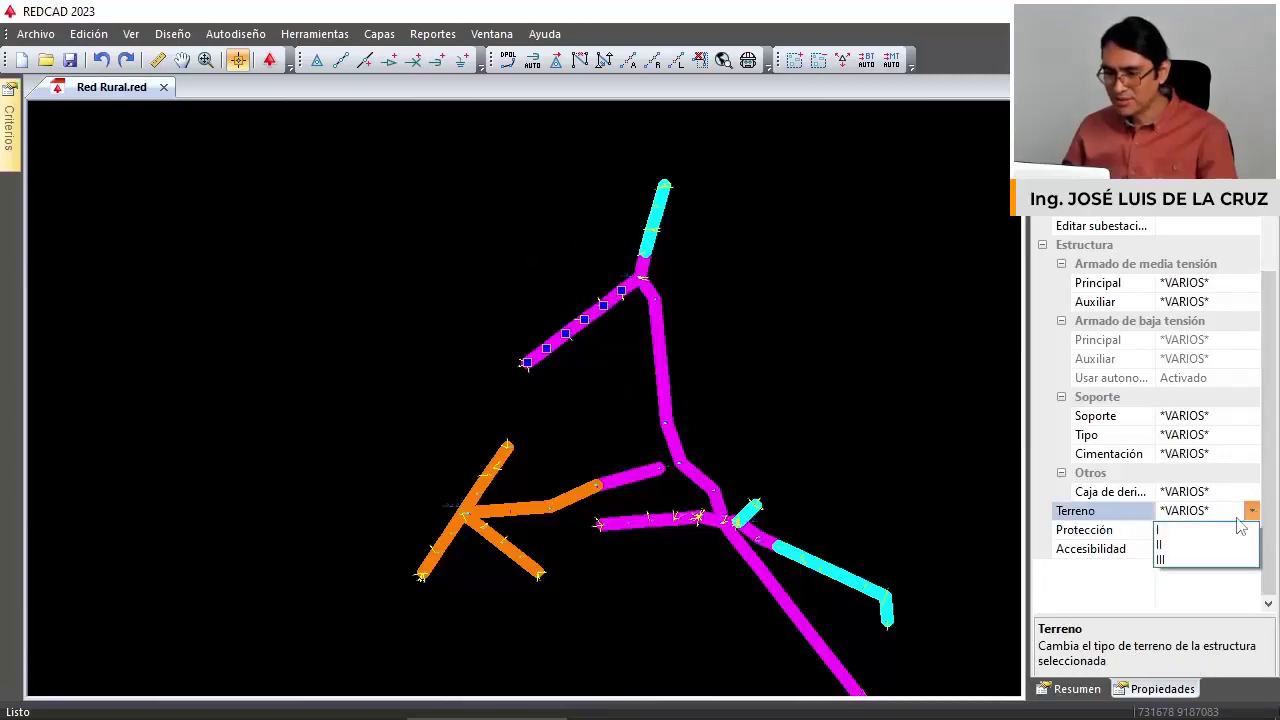
pyautogui.click(1181, 545)
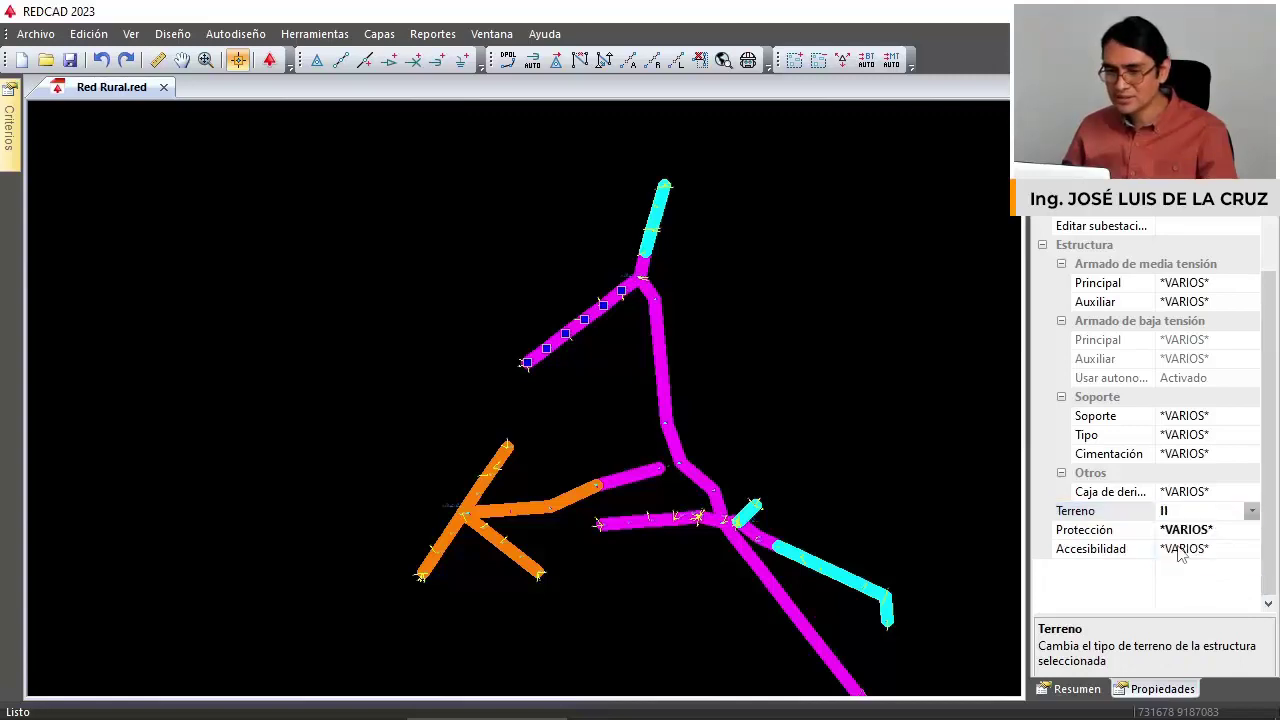
pyautogui.scroll(5, 622, 300)
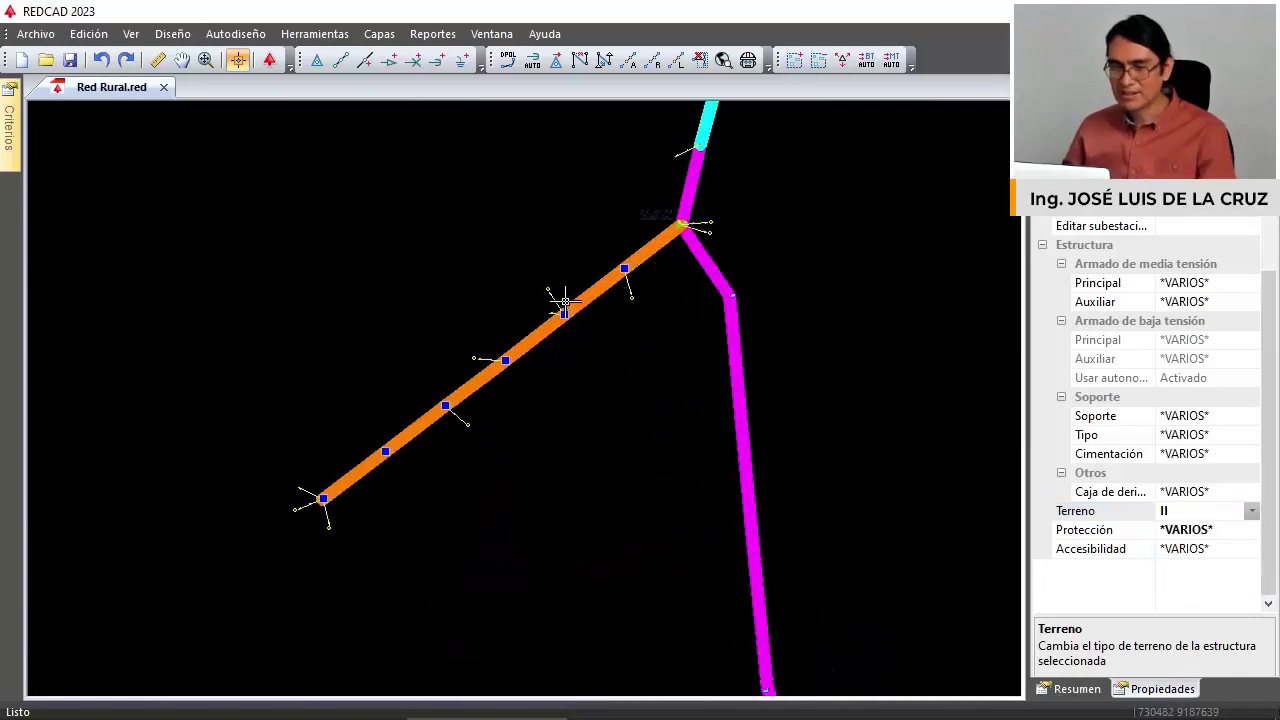
pyautogui.press('Escape')
pyautogui.scroll(-4, 565, 300)
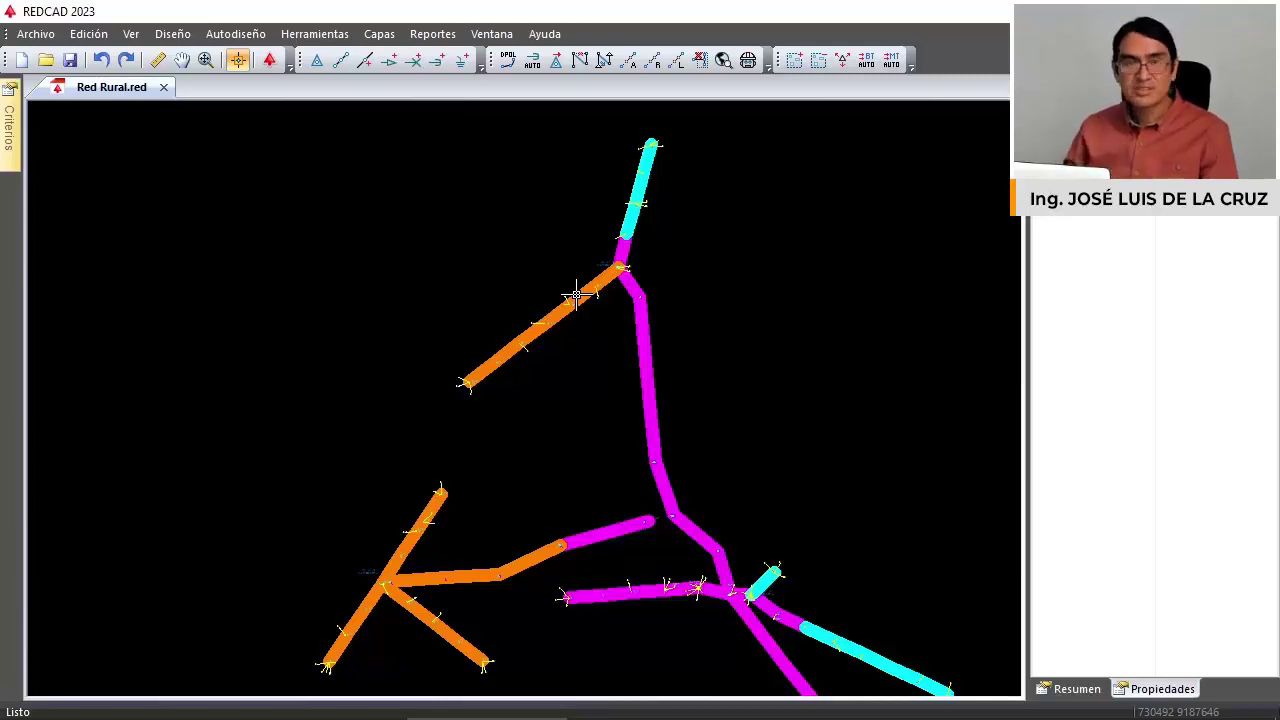
# Hide the Terrenos layer and show the Accesibilidad layer on the network.
pyautogui.scroll(-1, 571, 221)
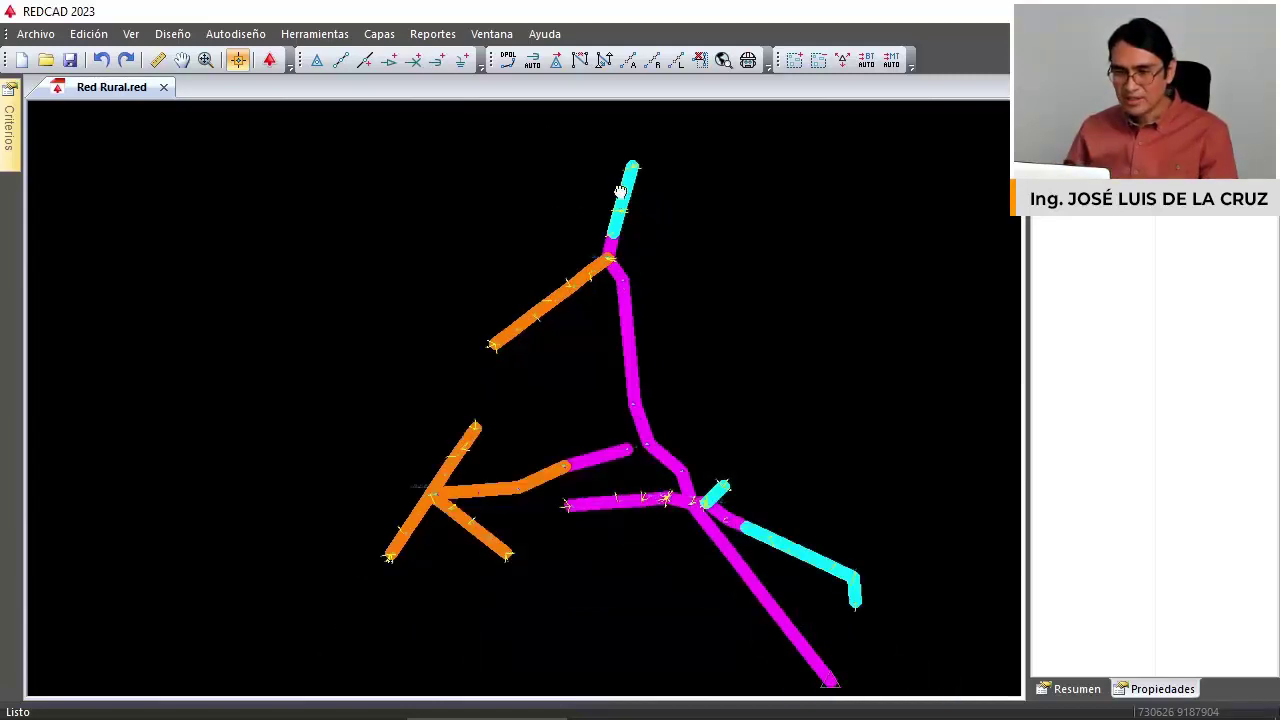
pyautogui.moveTo(620, 191); pyautogui.dragTo(566, 171, button='middle')
pyautogui.click(379, 34)
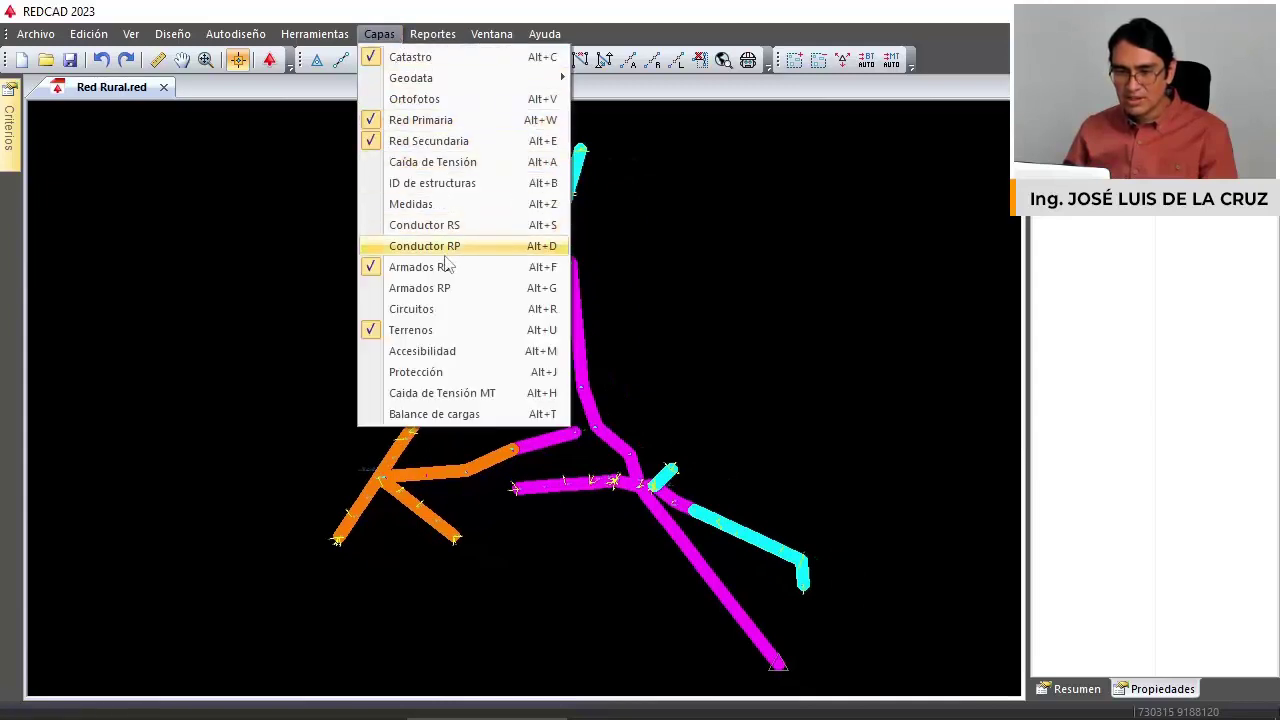
pyautogui.click(455, 330)
pyautogui.click(379, 34)
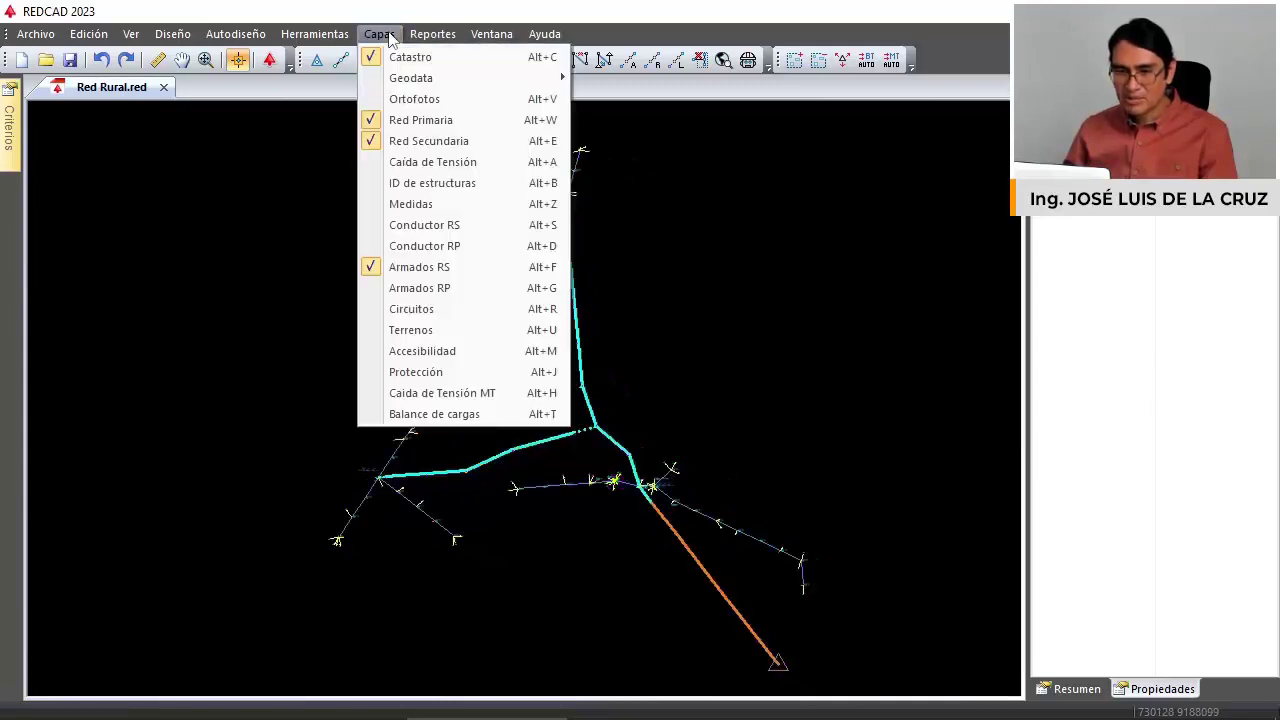
pyautogui.click(448, 335)
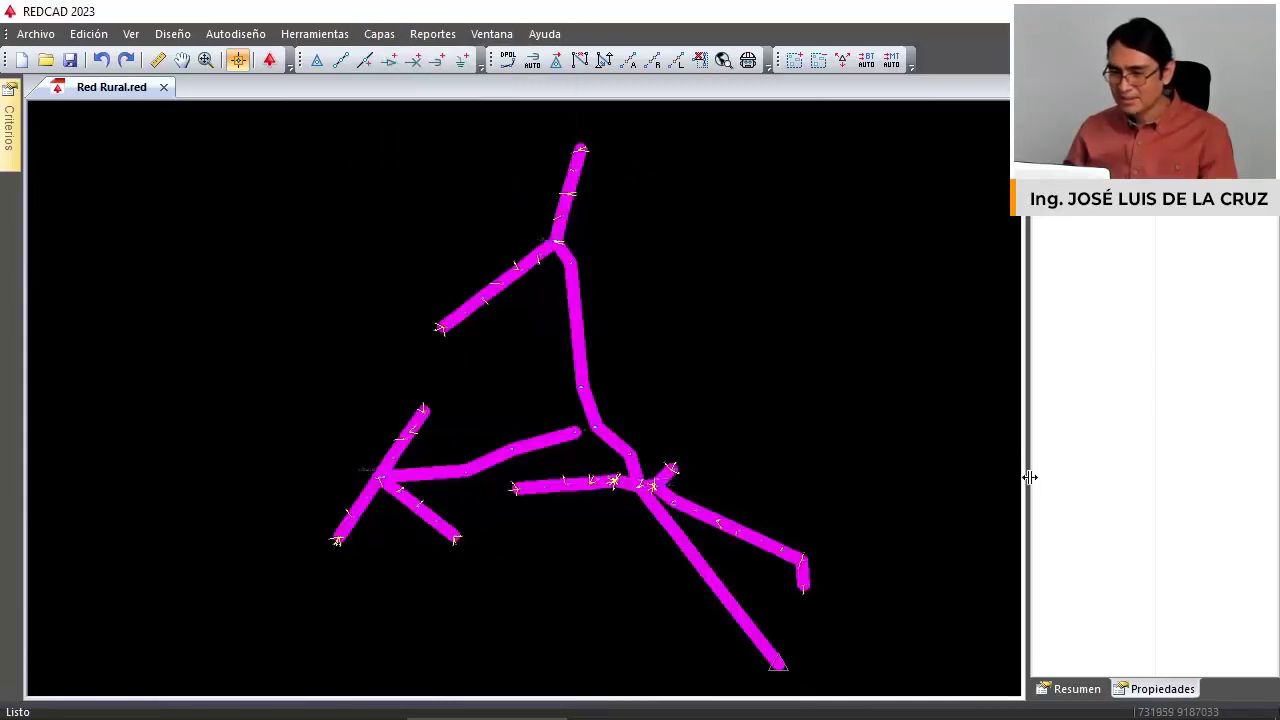
# Select the end structure of the upper-left diagonal branch and review its Accesibilidad options.
pyautogui.scroll(6, 554, 289)
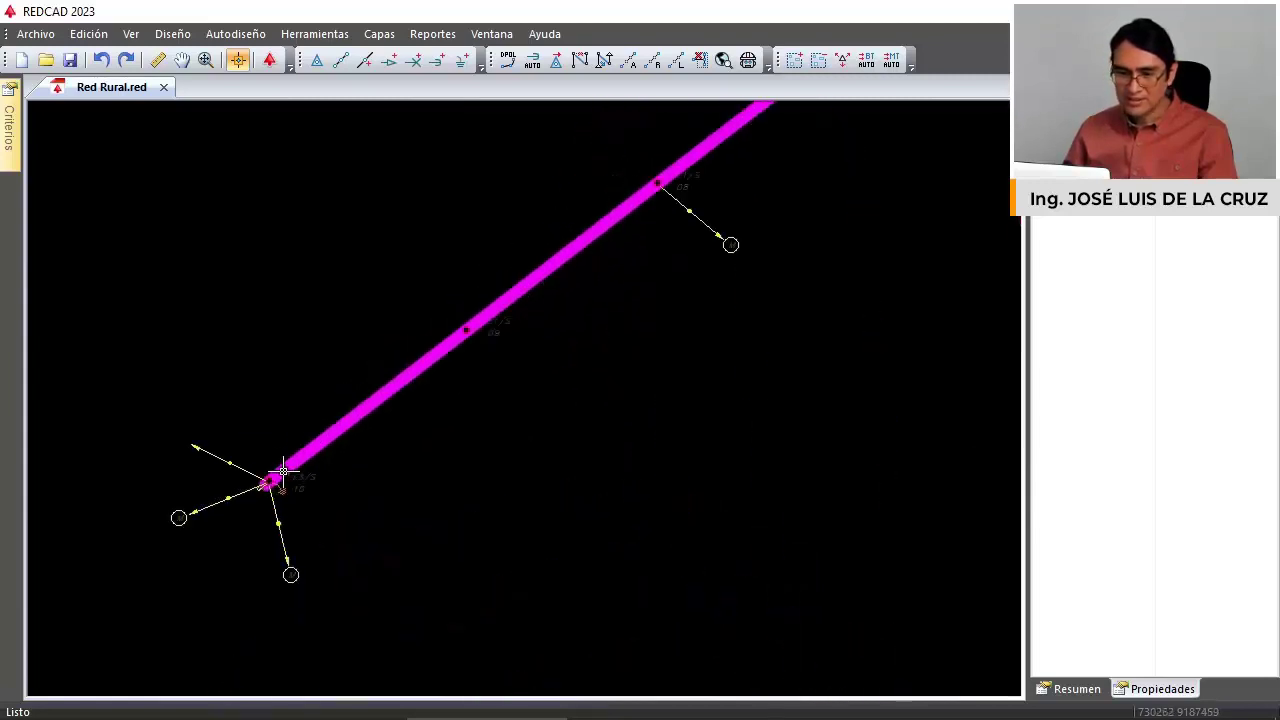
pyautogui.click(270, 481)
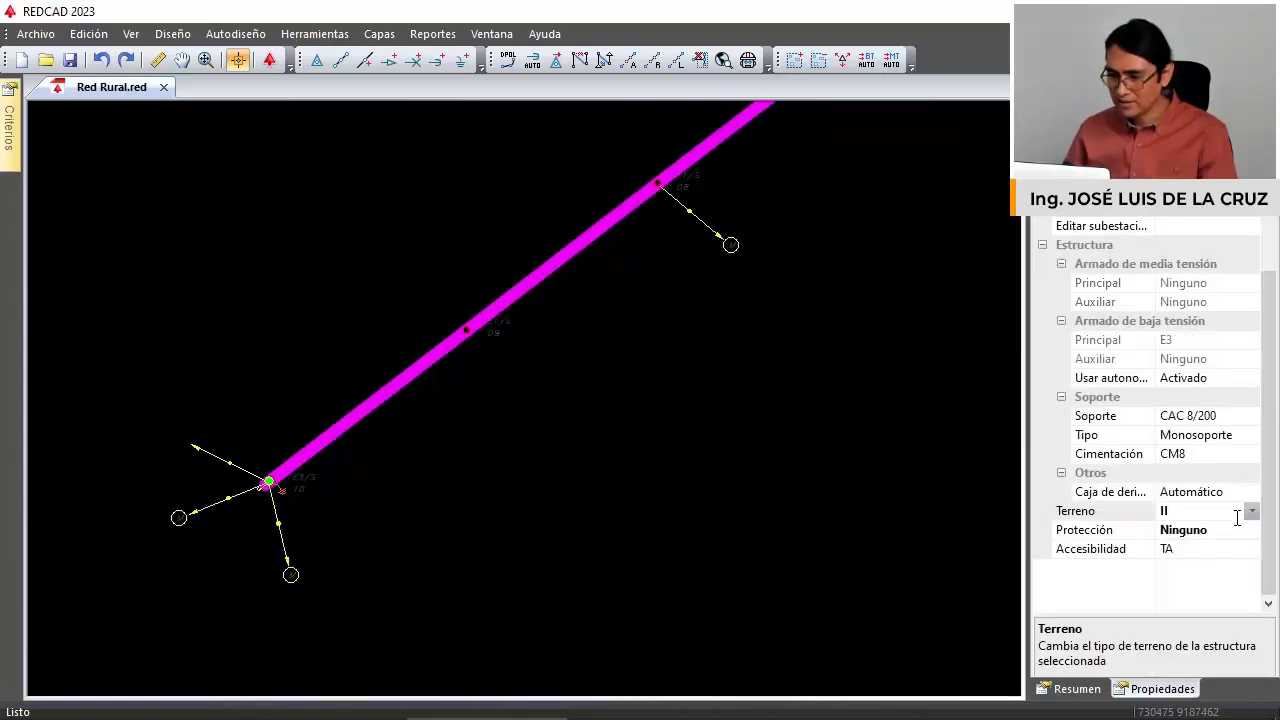
pyautogui.click(1241, 552)
pyautogui.click(1250, 551)
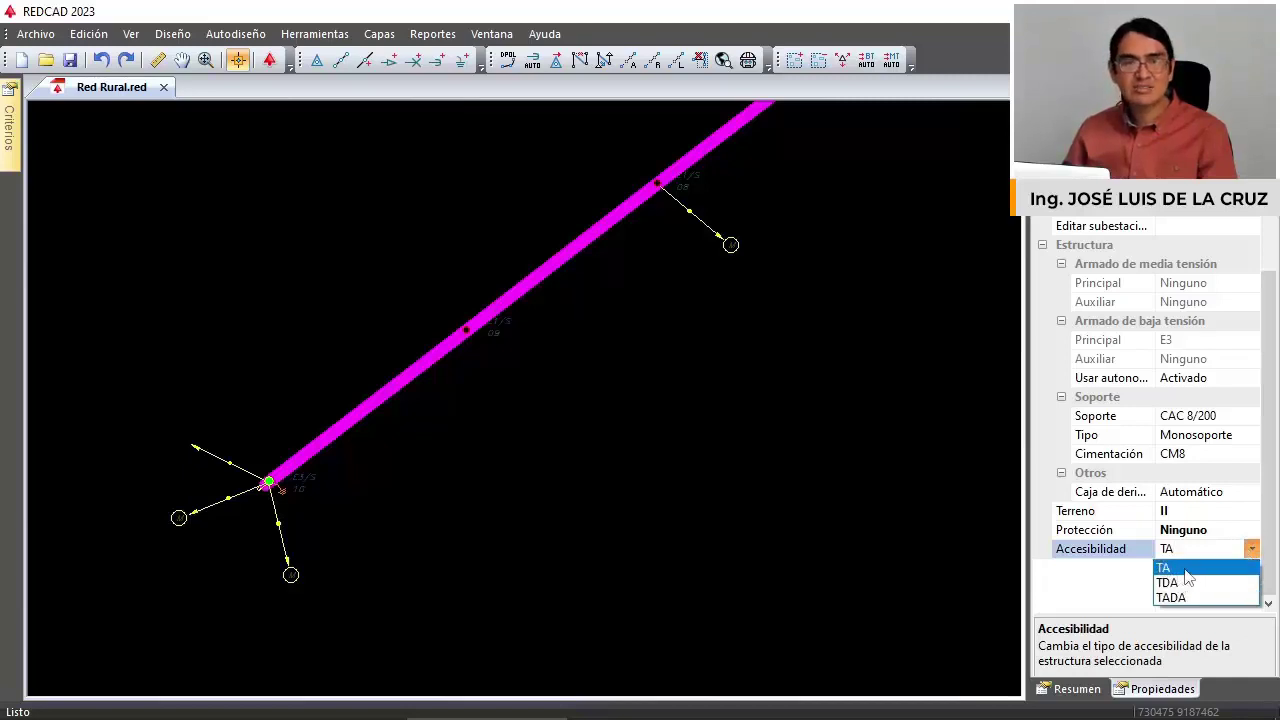
pyautogui.click(620, 522)
pyautogui.scroll(-4, 633, 505)
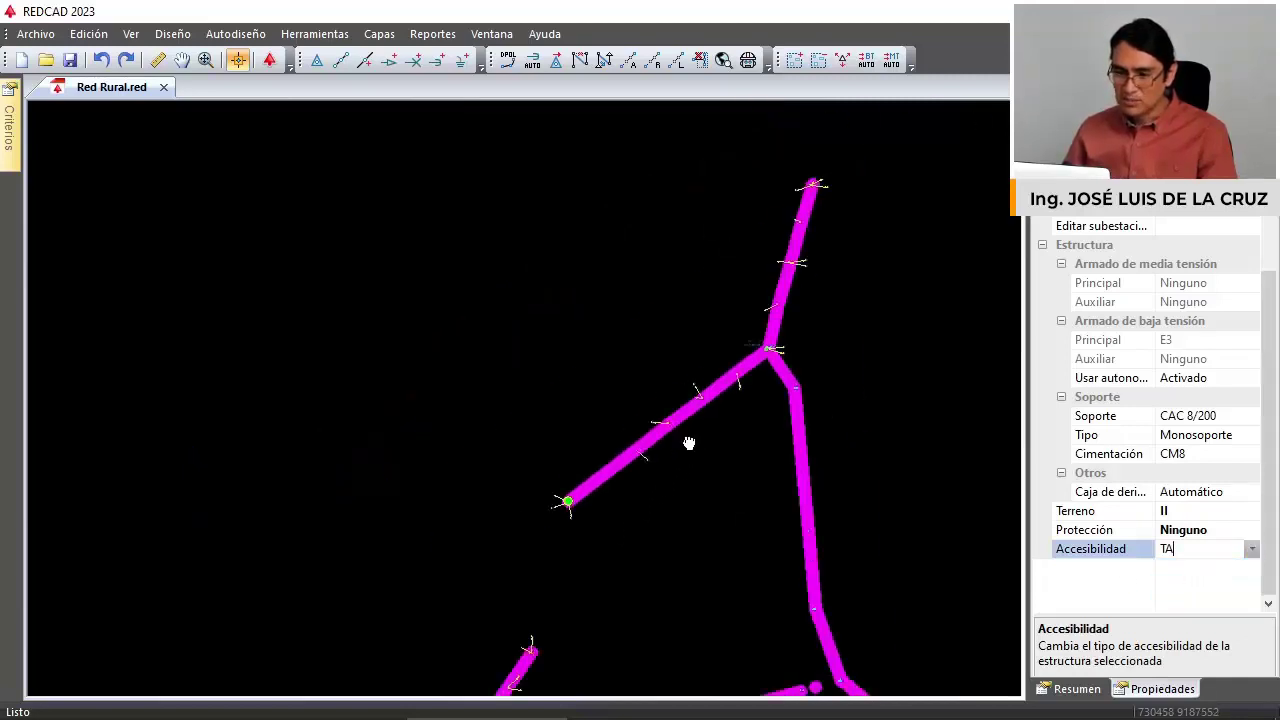
# Set Accesibilidad to TDA for the structures on the network's top branch, including the junction structure, and clear the selection.
pyautogui.moveTo(689, 443); pyautogui.dragTo(596, 457, button='middle')
pyautogui.click(563, 151)
pyautogui.click(789, 351)
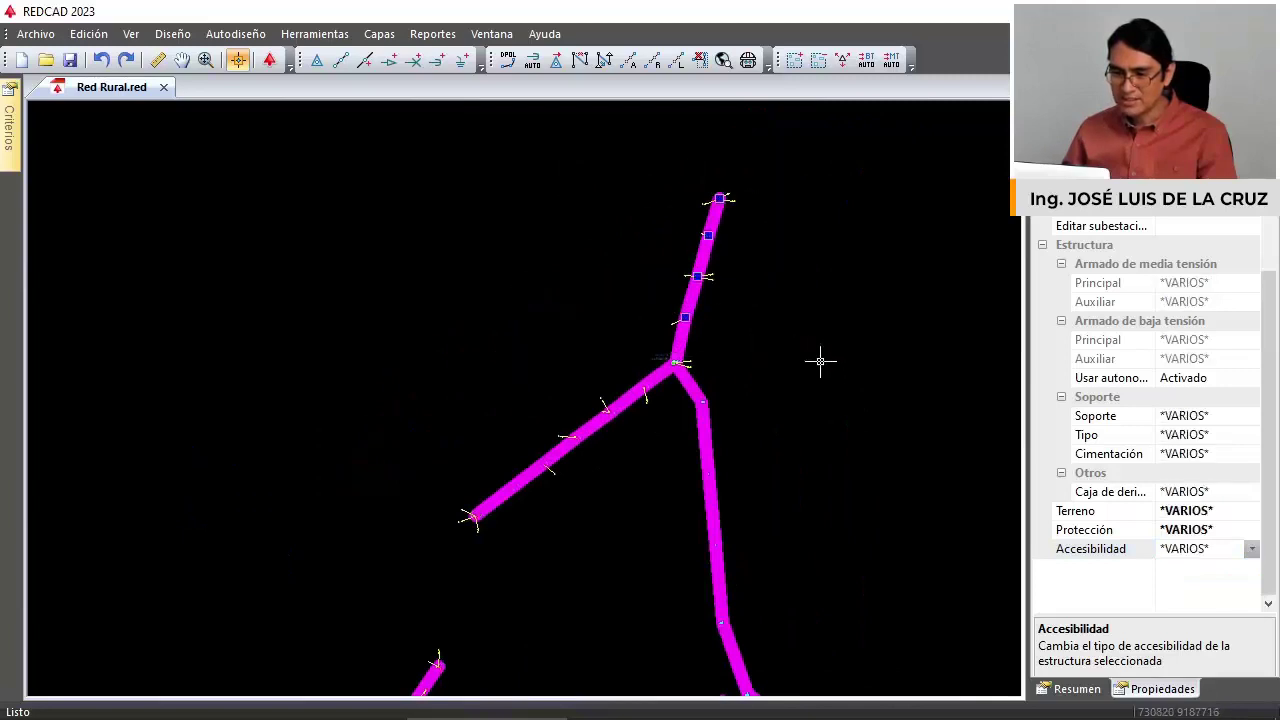
pyautogui.click(648, 236)
pyautogui.click(731, 366)
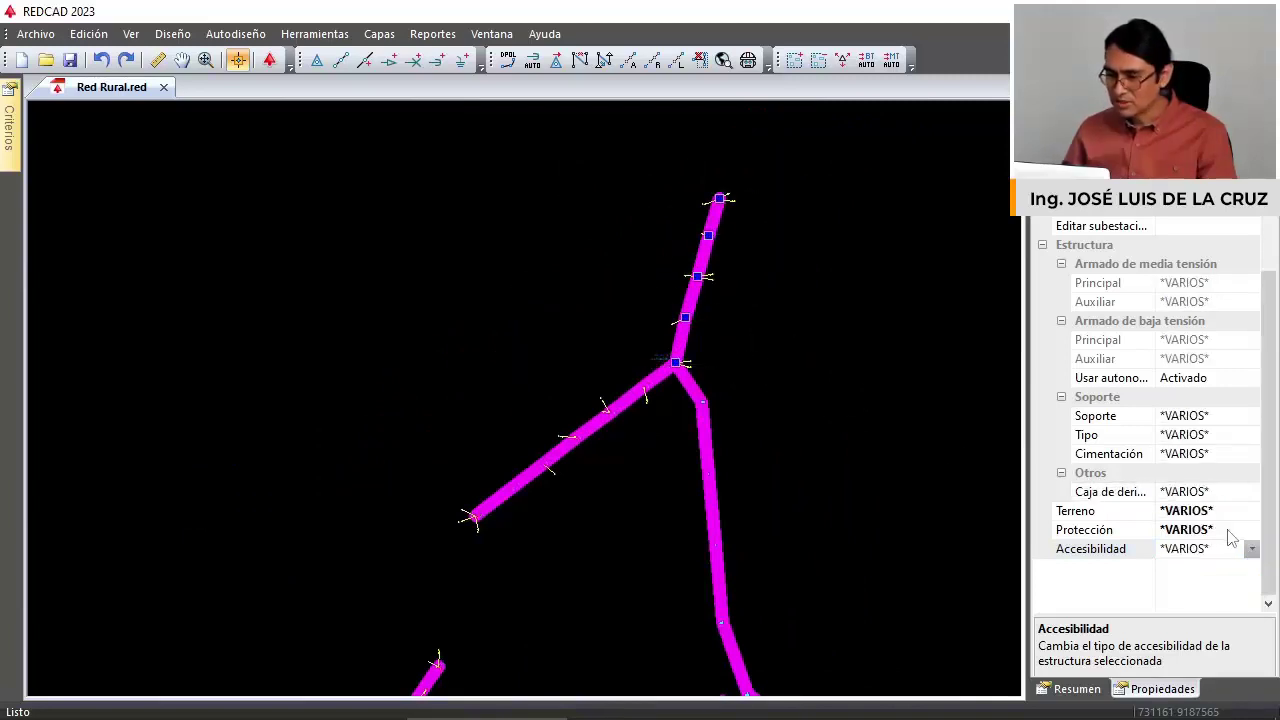
pyautogui.click(1251, 551)
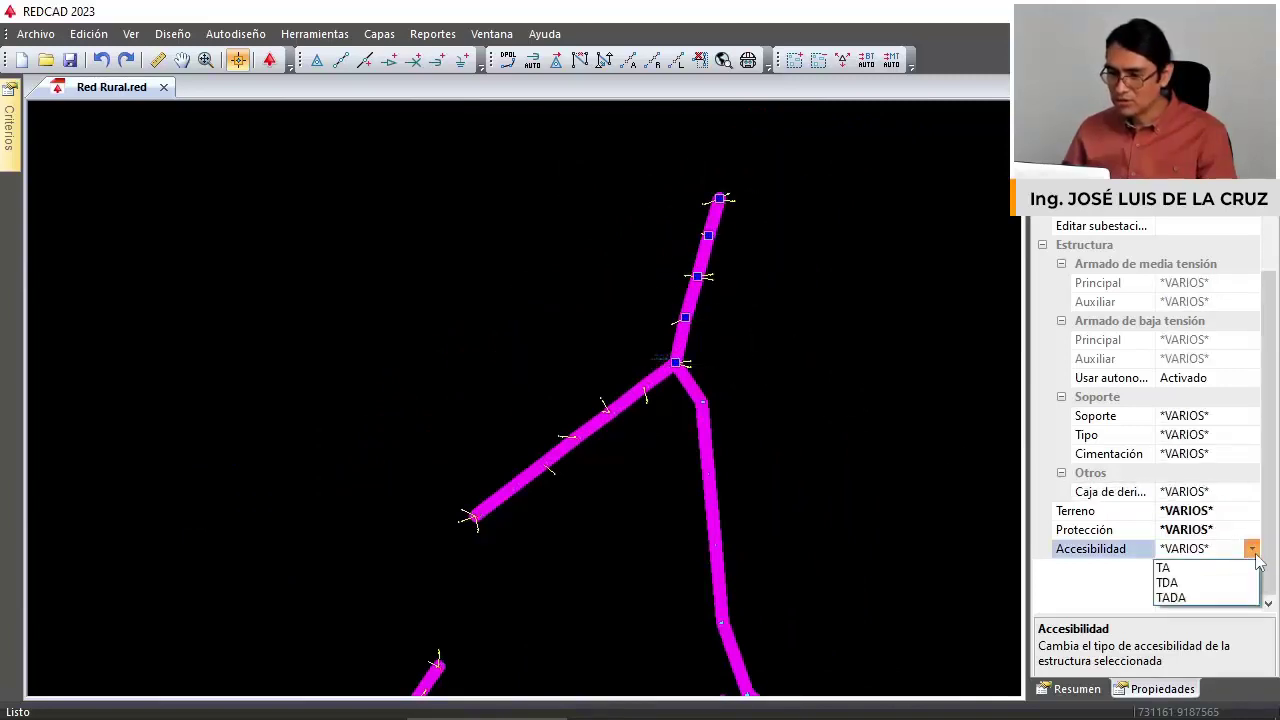
pyautogui.click(1168, 583)
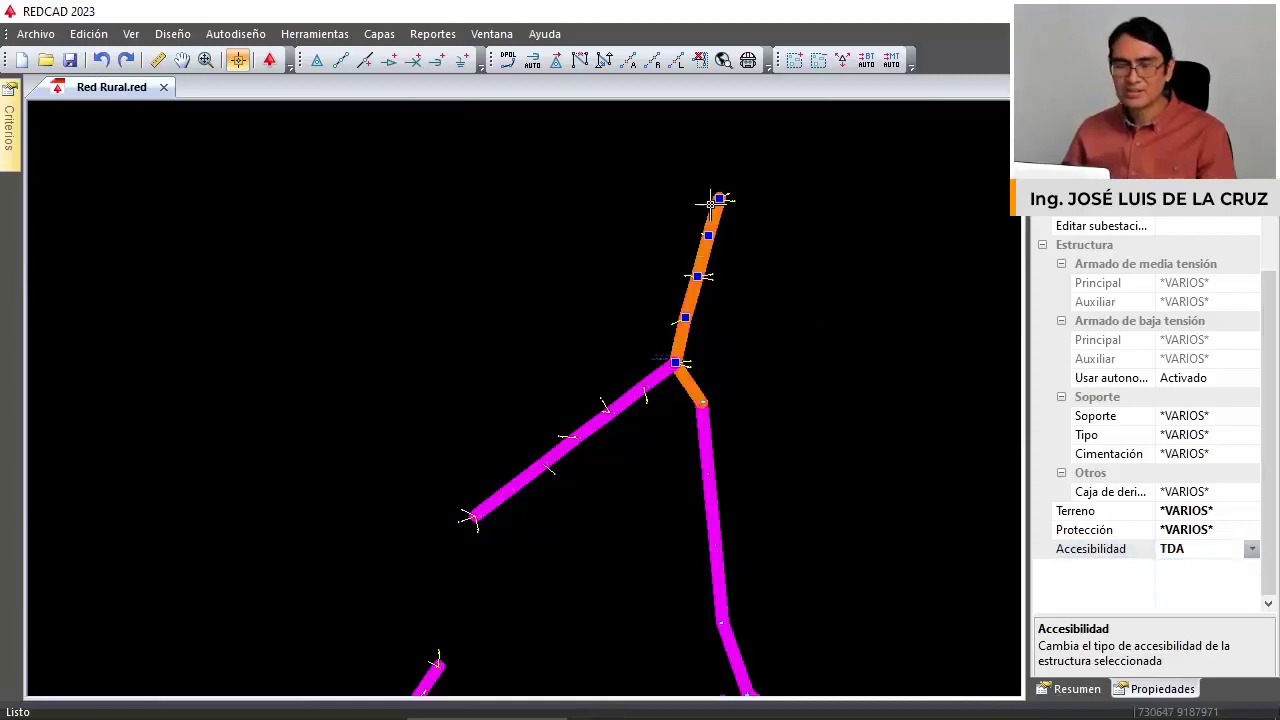
pyautogui.scroll(-3, 684, 265)
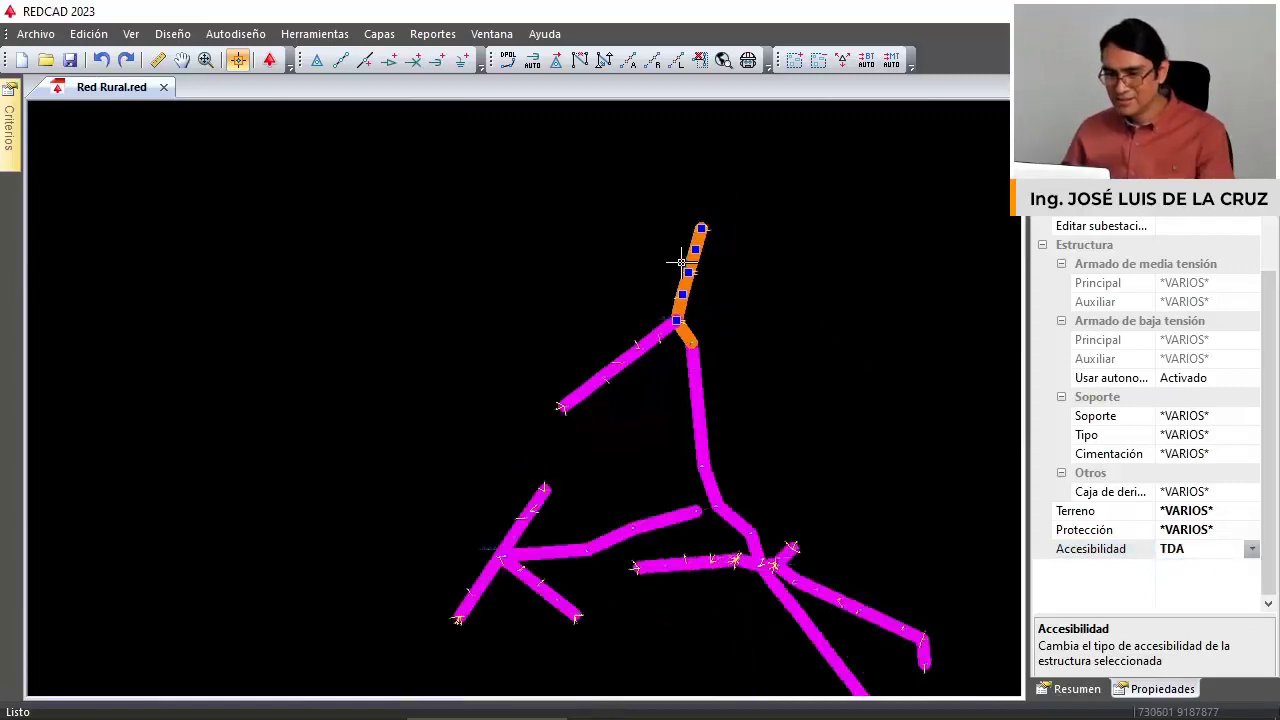
pyautogui.moveTo(749, 366); pyautogui.dragTo(697, 291, button='middle')
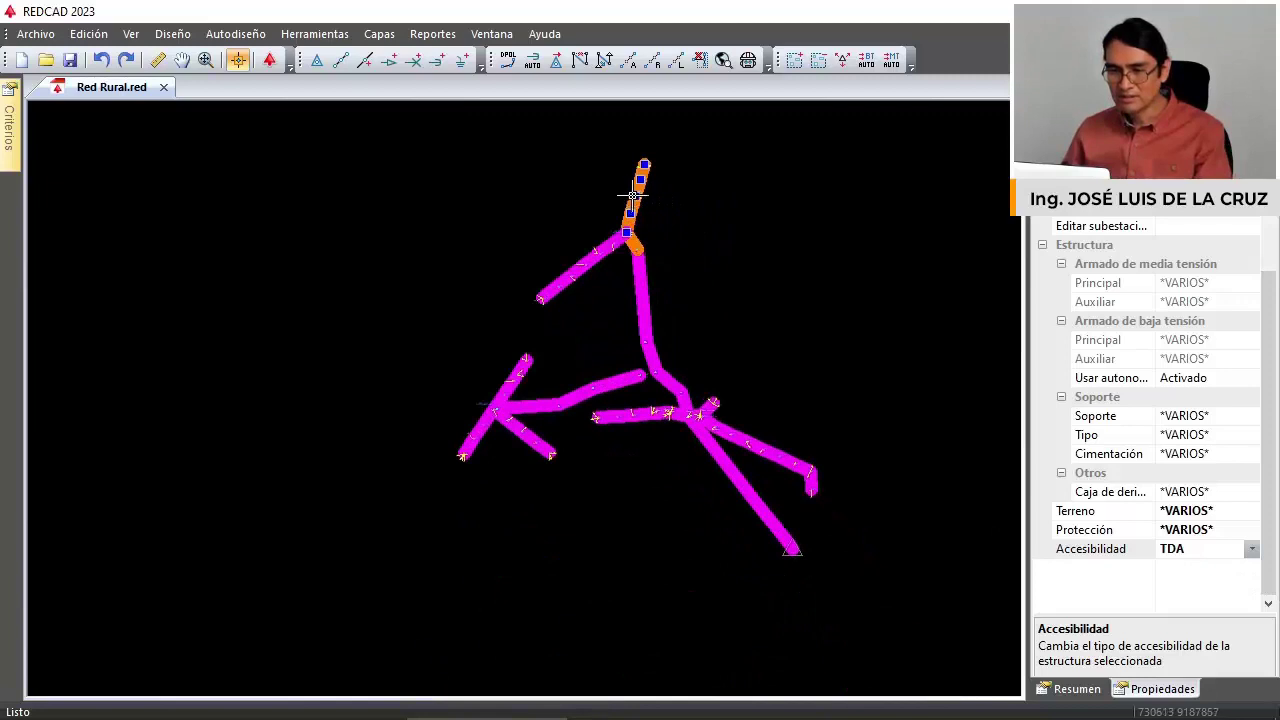
pyautogui.press('Escape')
# Set Accesibilidad to TADA for the structures of the lower-left branching group around its central junction.
pyautogui.scroll(3, 820, 489)
pyautogui.moveTo(454, 280); pyautogui.dragTo(520, 397, button='middle')
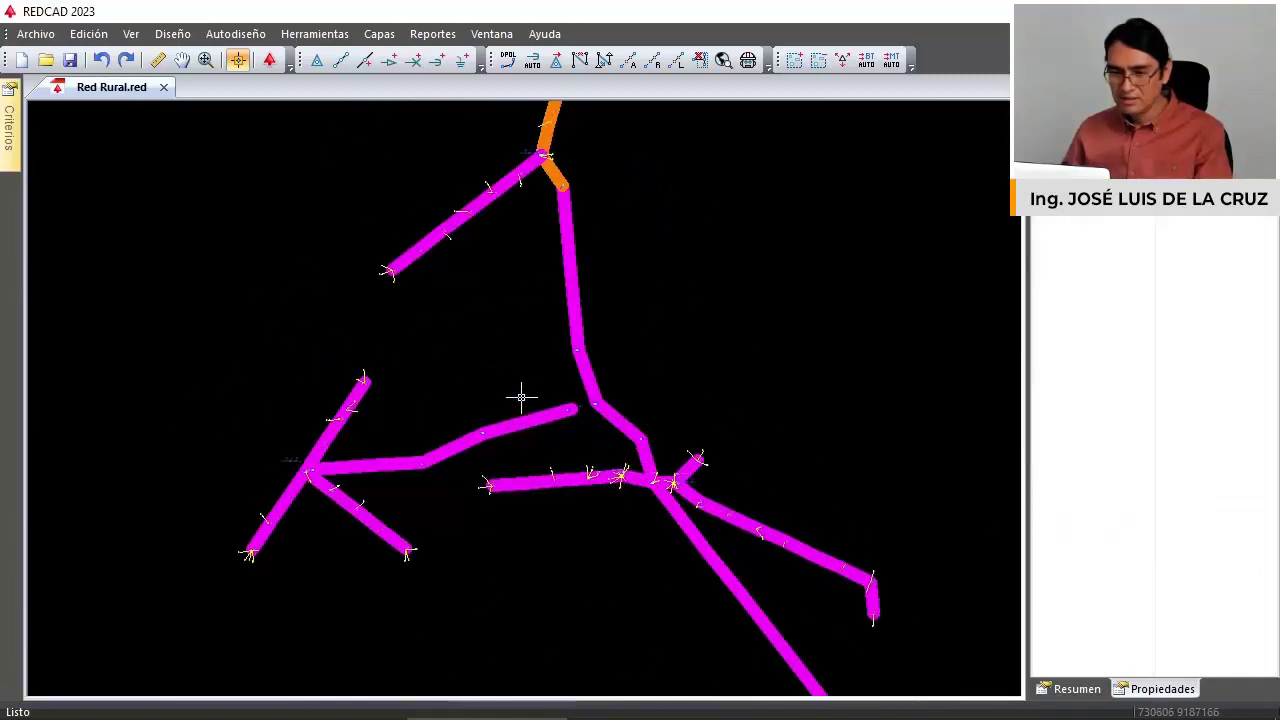
pyautogui.moveTo(303, 338); pyautogui.dragTo(420, 557)
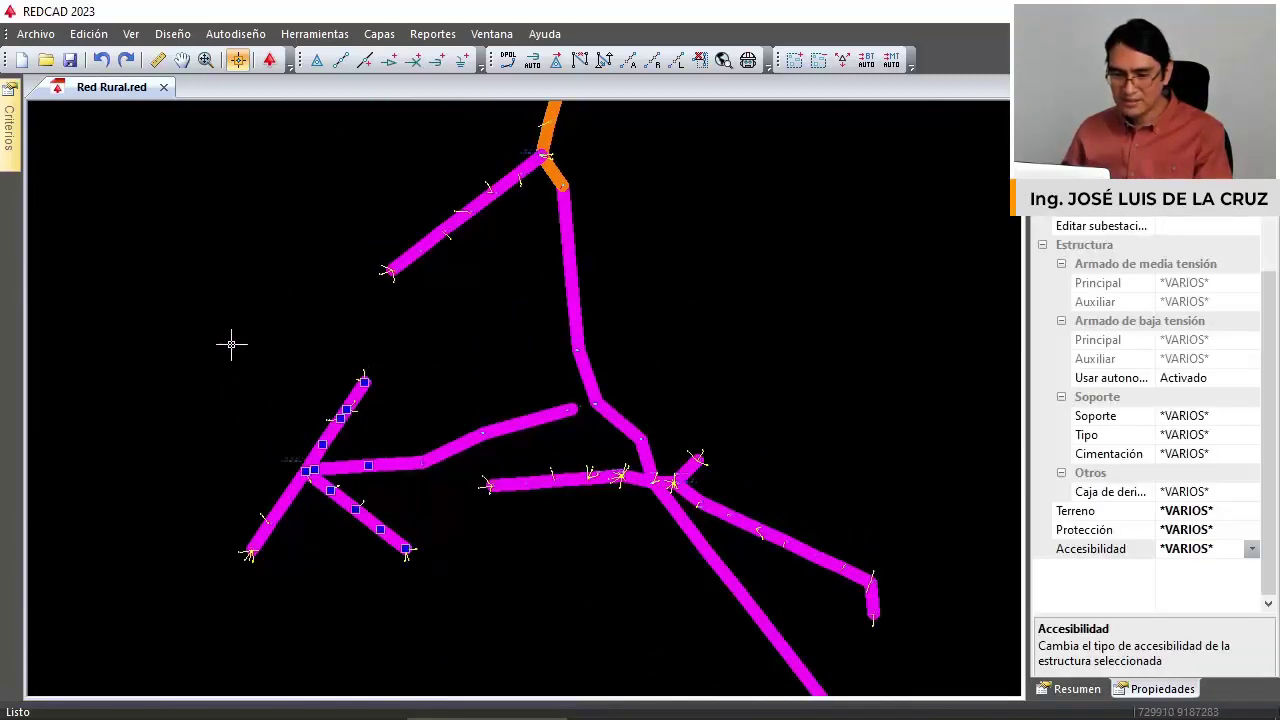
pyautogui.moveTo(231, 343); pyautogui.dragTo(405, 586)
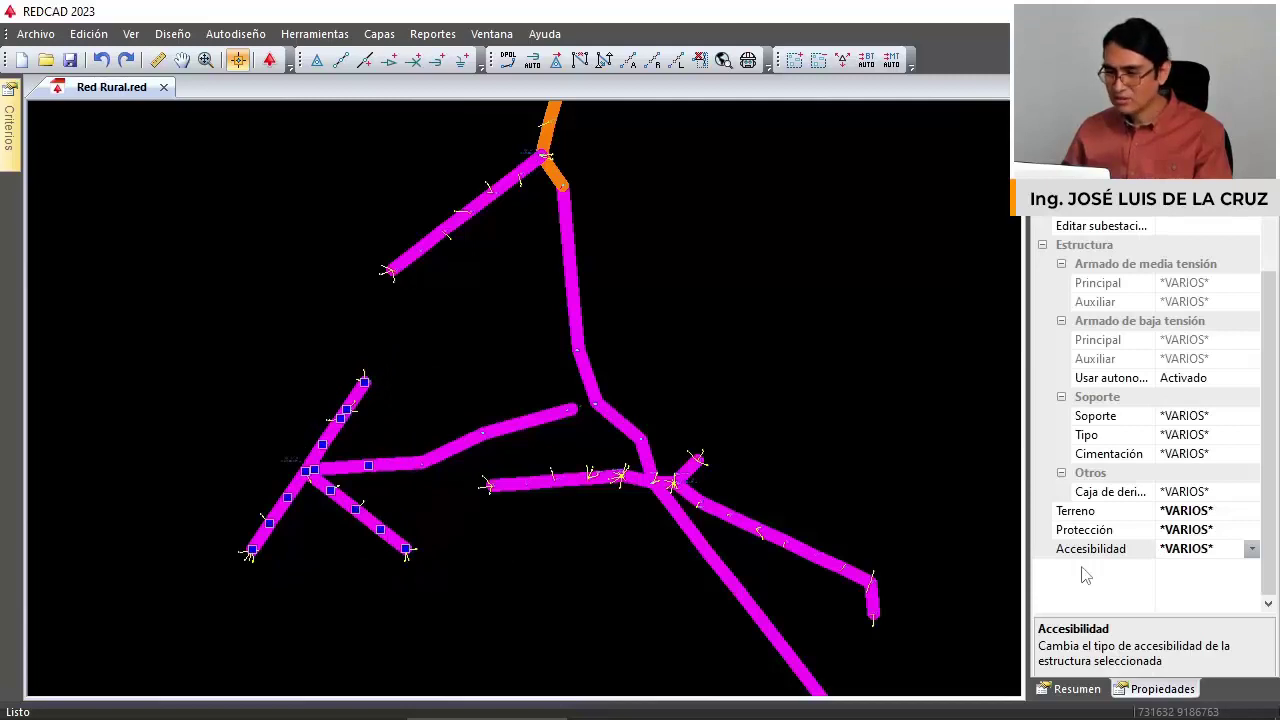
pyautogui.click(1251, 550)
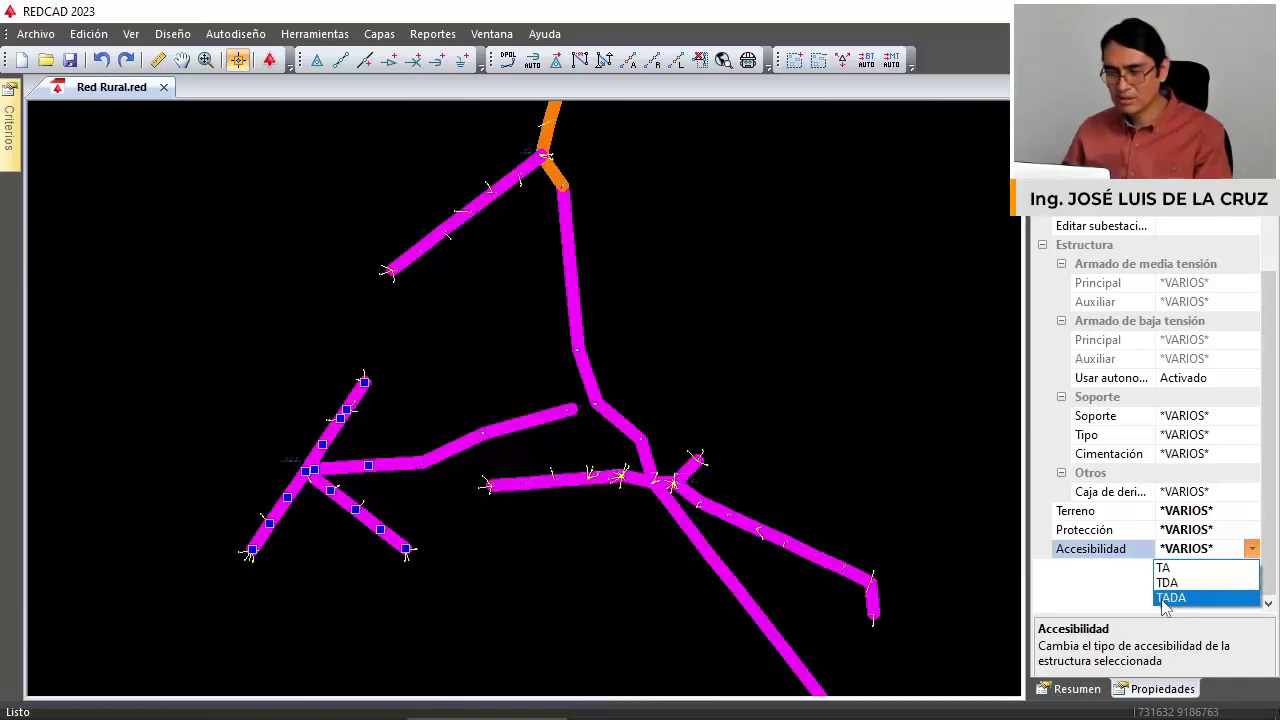
pyautogui.click(1172, 598)
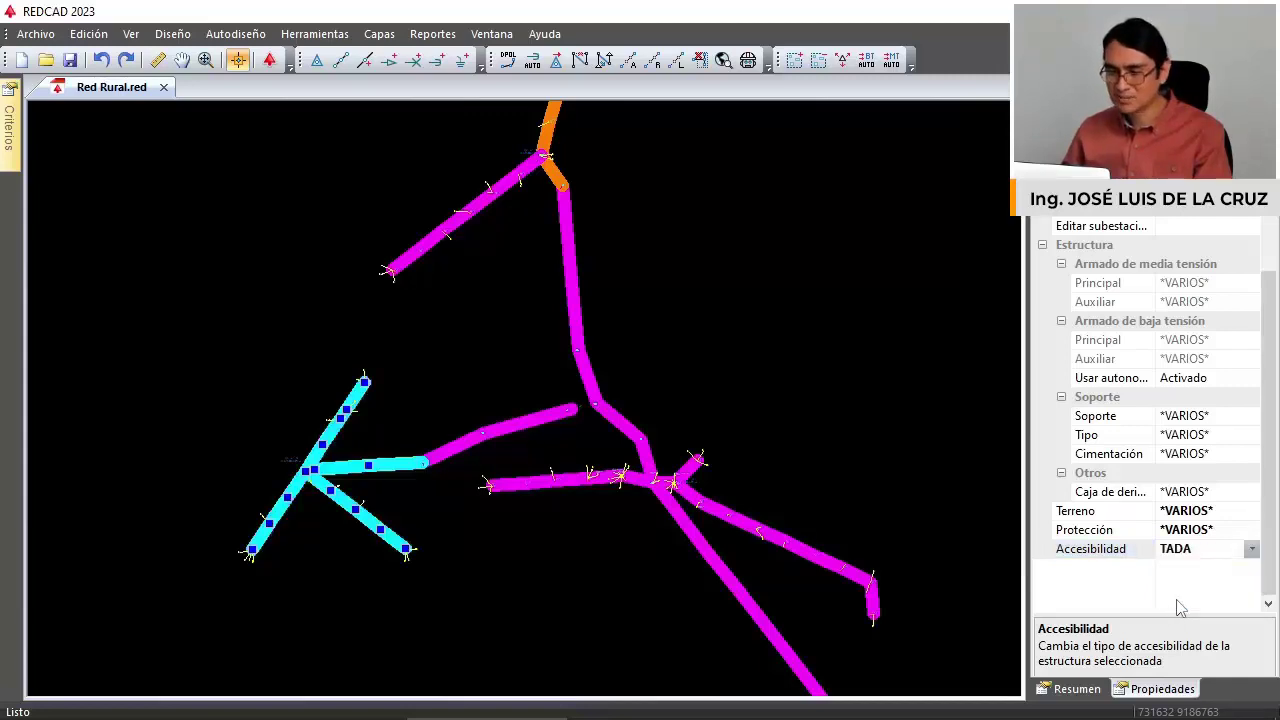
# Hide the Accesibilidad layer and show the Protección layer on the network.
pyautogui.moveTo(403, 381); pyautogui.dragTo(446, 300)
pyautogui.moveTo(461, 316); pyautogui.dragTo(492, 382, button='middle')
pyautogui.scroll(-2, 470, 289)
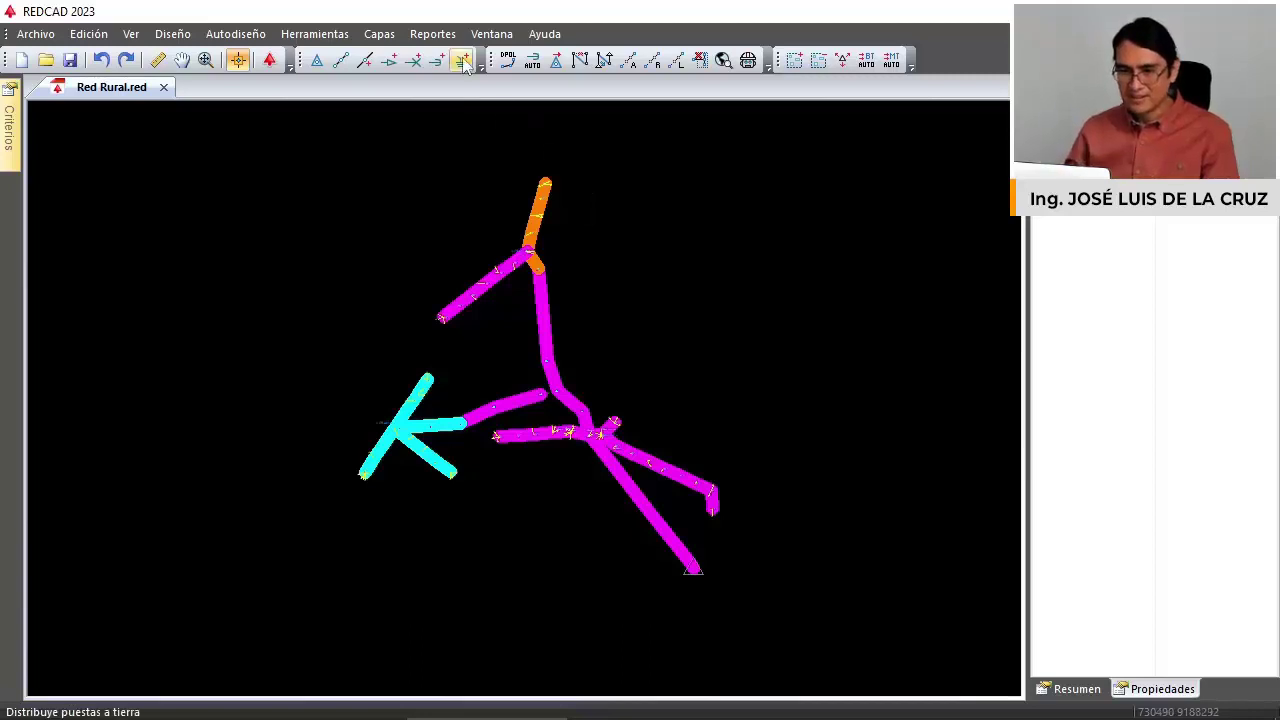
pyautogui.click(379, 33)
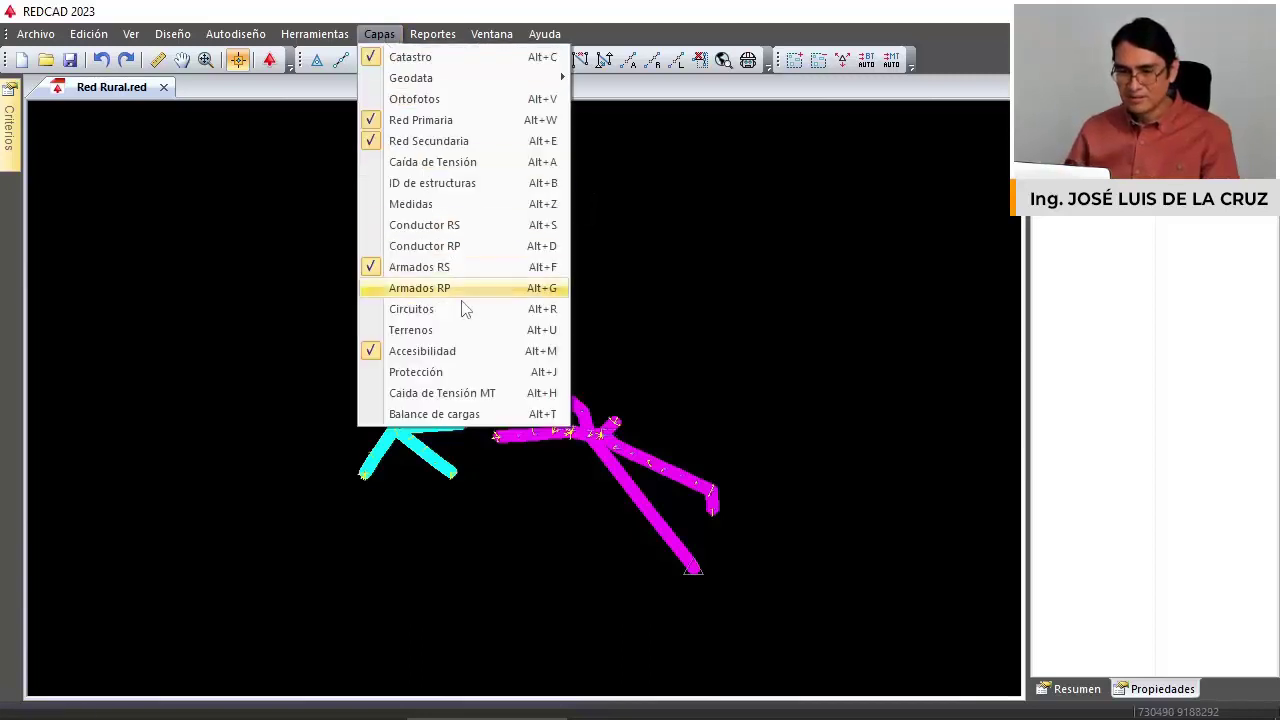
pyautogui.click(482, 352)
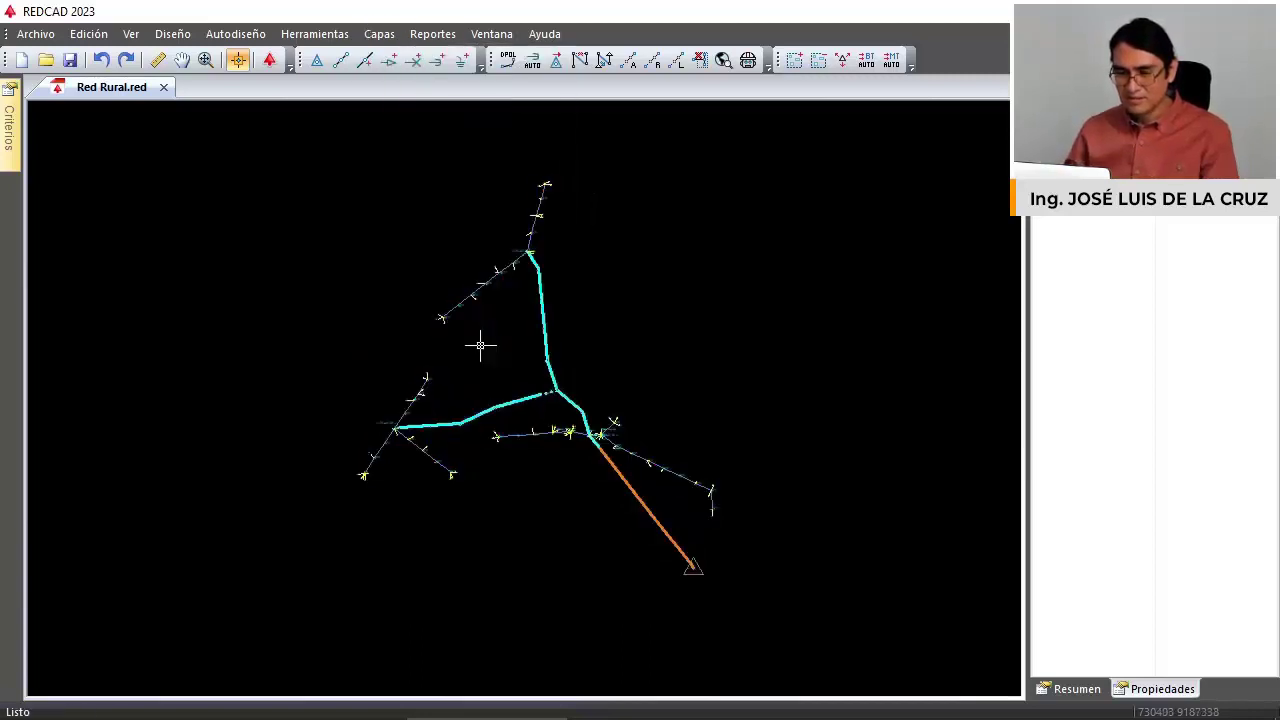
pyautogui.click(377, 36)
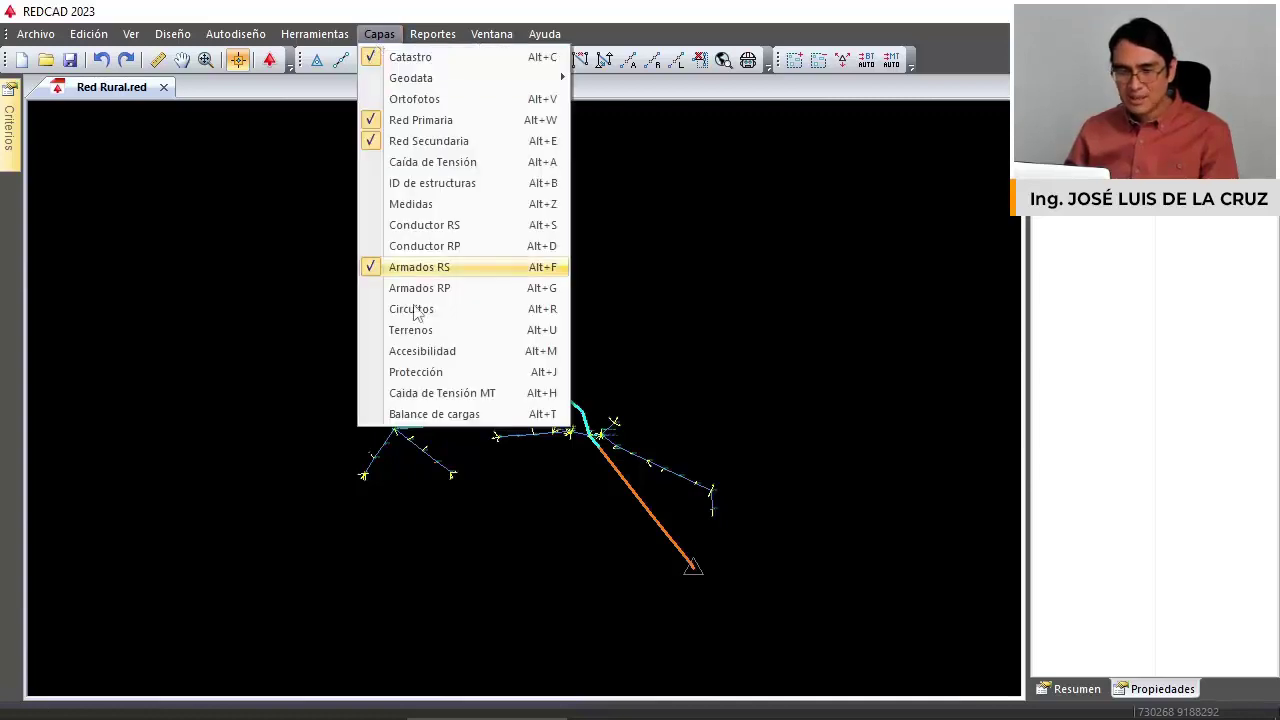
pyautogui.click(421, 374)
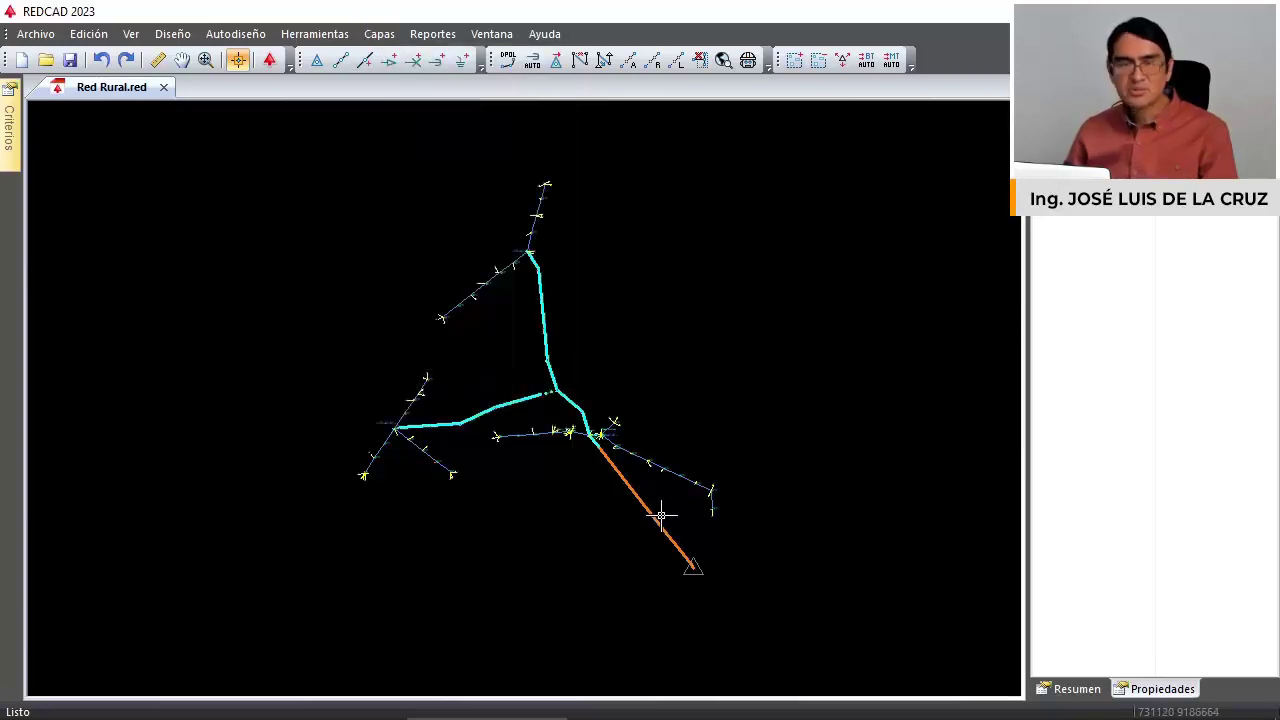
# Set Protección to SECC-22.9kV-5A for the structure next to the triangle at the lower end of the orange line.
pyautogui.scroll(3, 690, 563)
pyautogui.scroll(3, 685, 560)
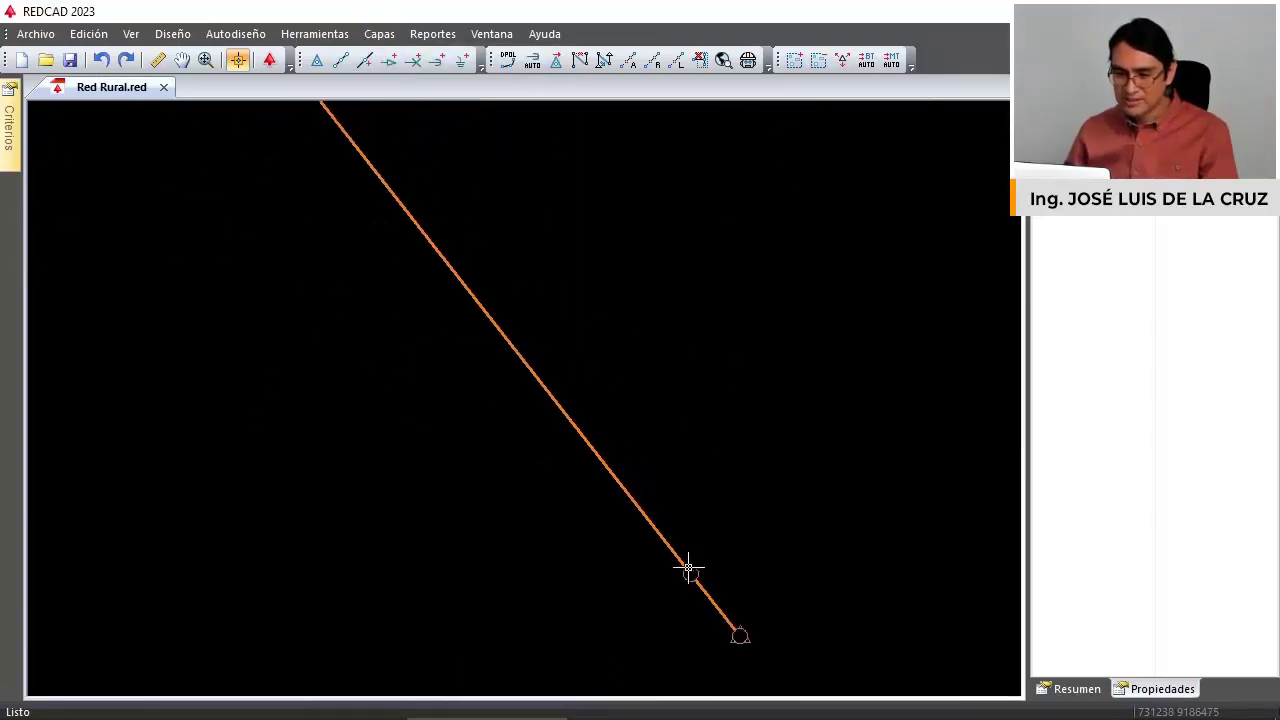
pyautogui.click(691, 571)
pyautogui.scroll(-3, 683, 485)
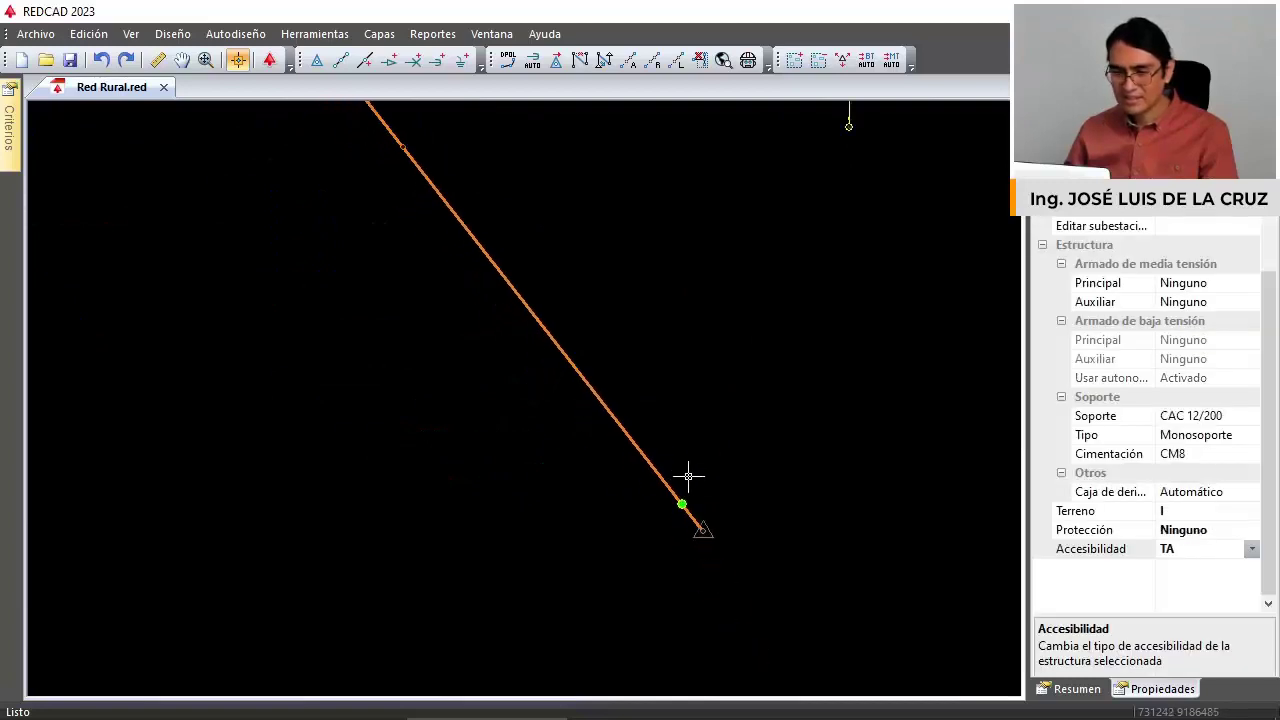
pyautogui.click(1217, 538)
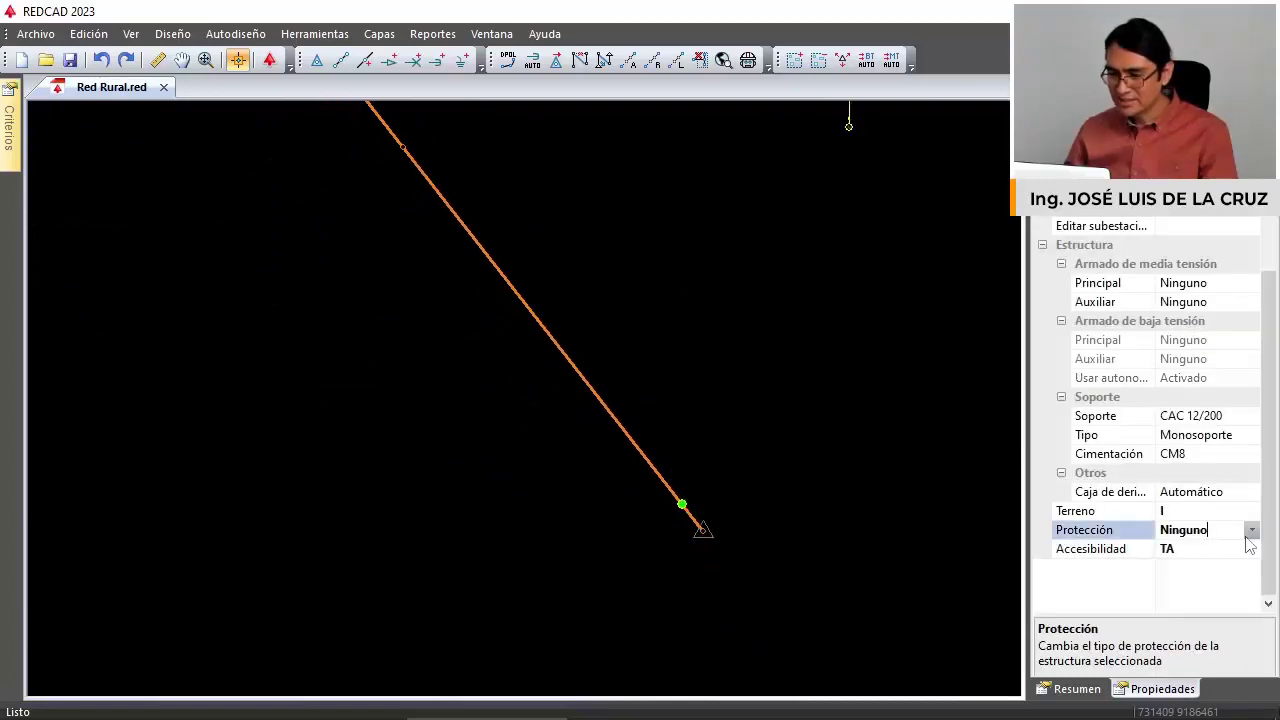
pyautogui.click(1252, 533)
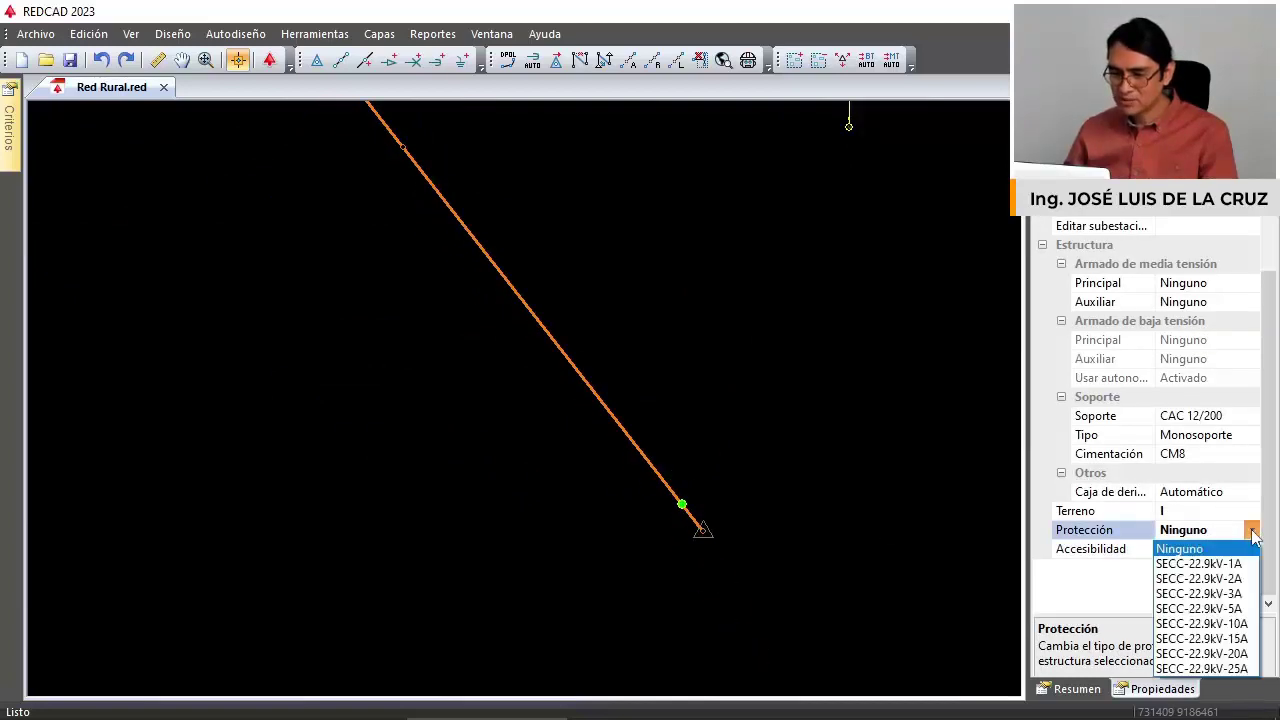
pyautogui.click(1240, 609)
pyautogui.scroll(2, 760, 485)
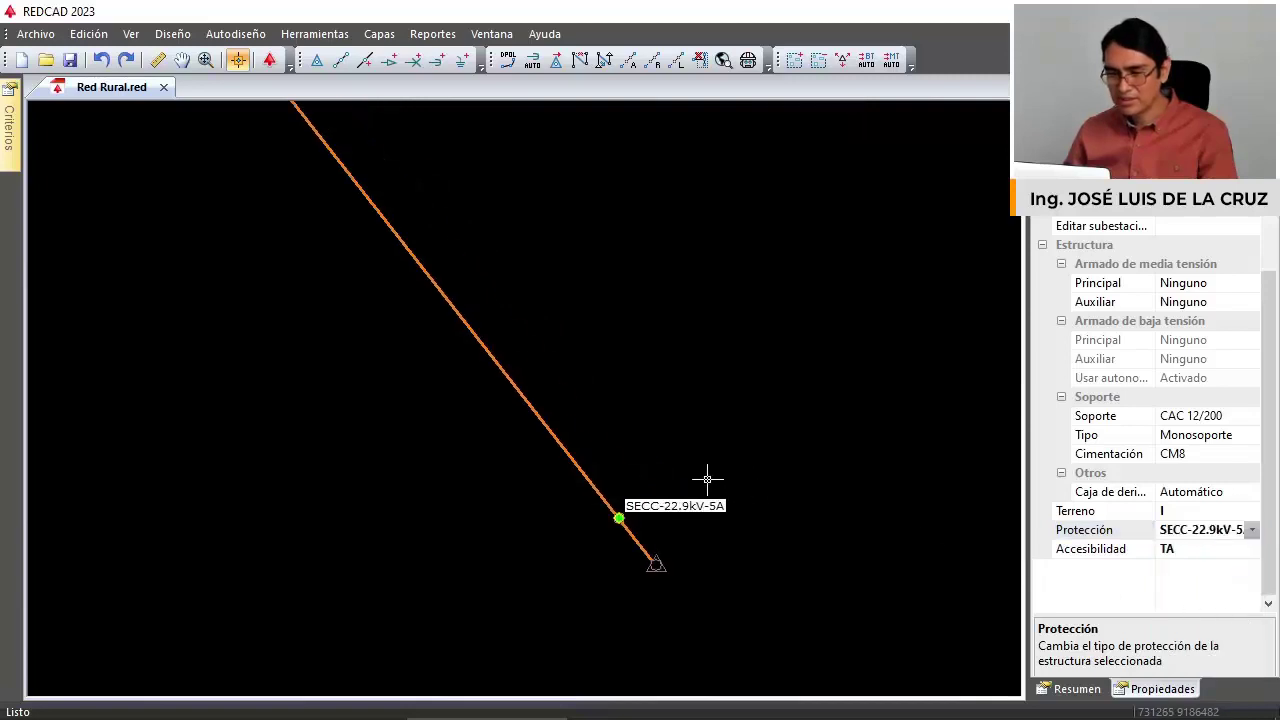
# Set the main medium-voltage assembly (Armado de media tensión, Principal) of the structure protected with SECC-22.9kV-5A to PSEC-3PL.
pyautogui.click(617, 521)
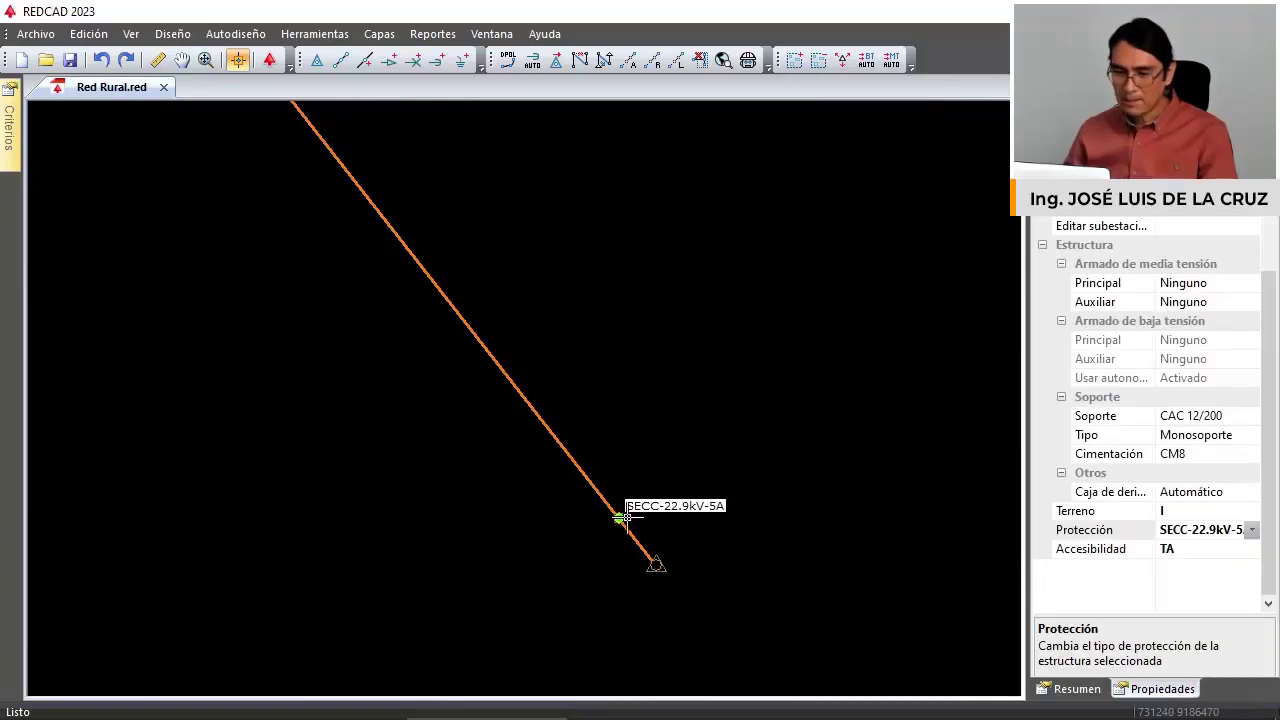
pyautogui.click(1250, 285)
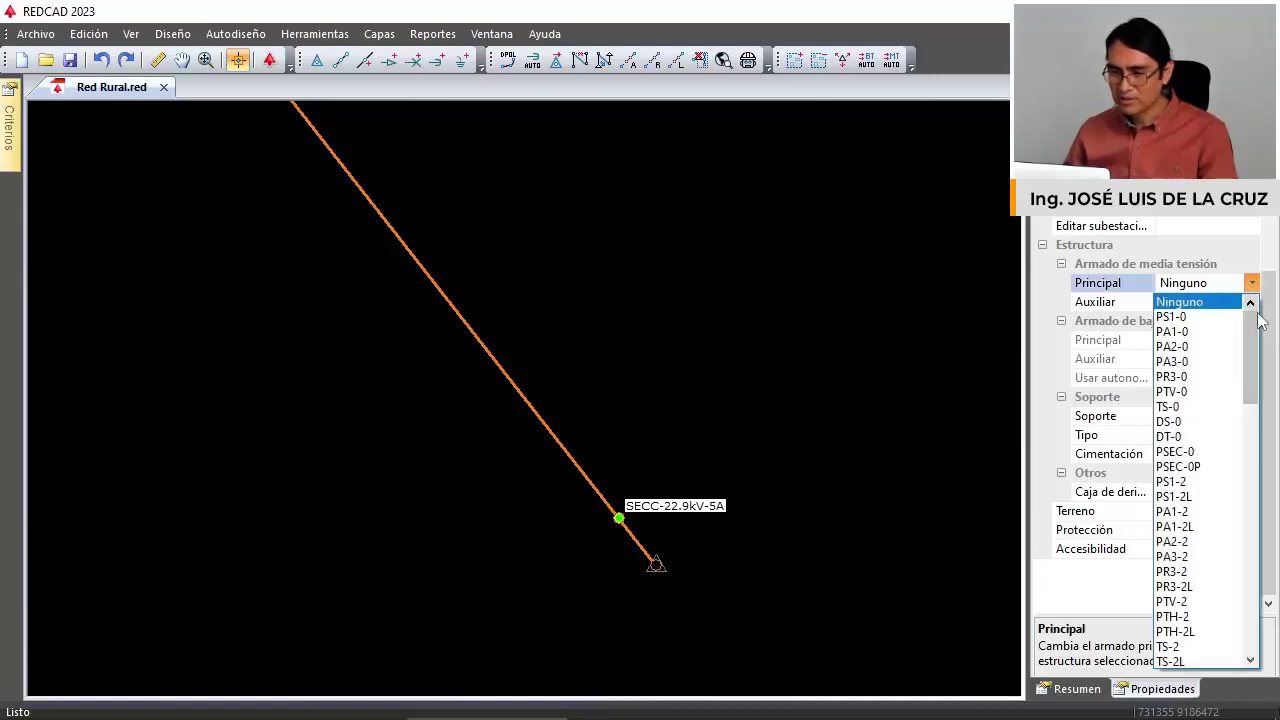
pyautogui.click(1251, 285)
pyautogui.click(1253, 286)
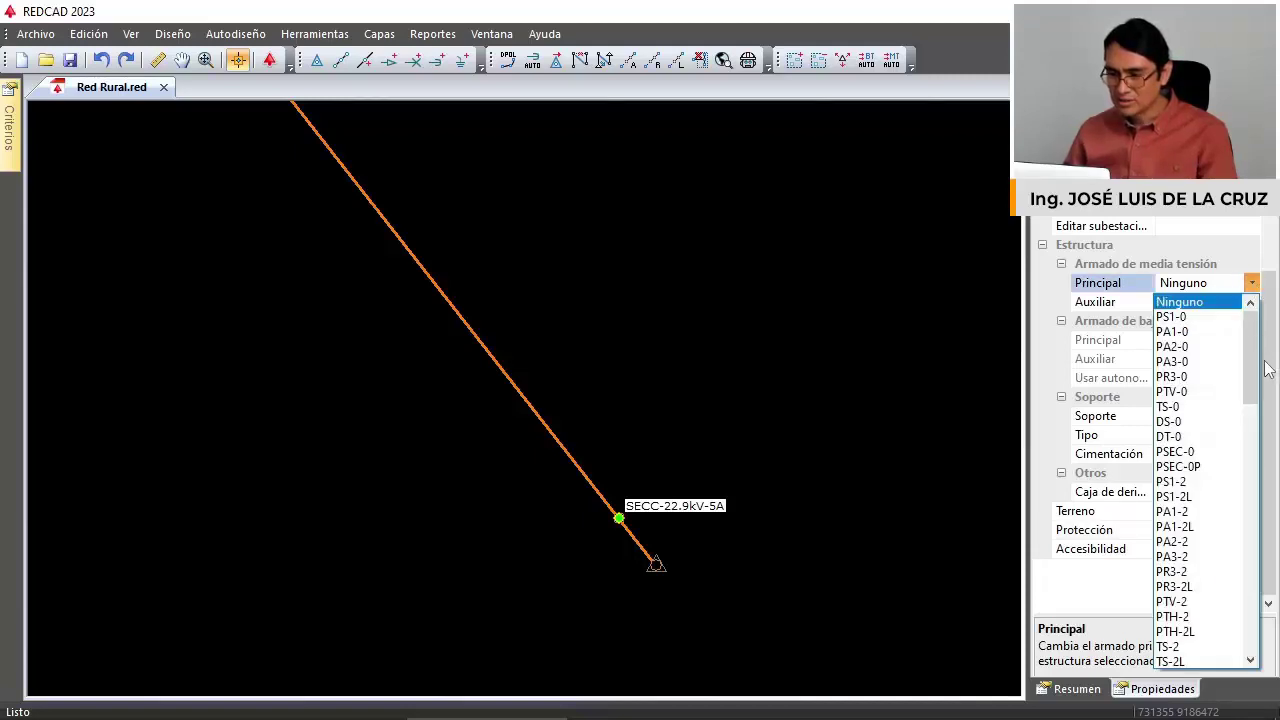
pyautogui.click(1253, 286)
pyautogui.click(1253, 286)
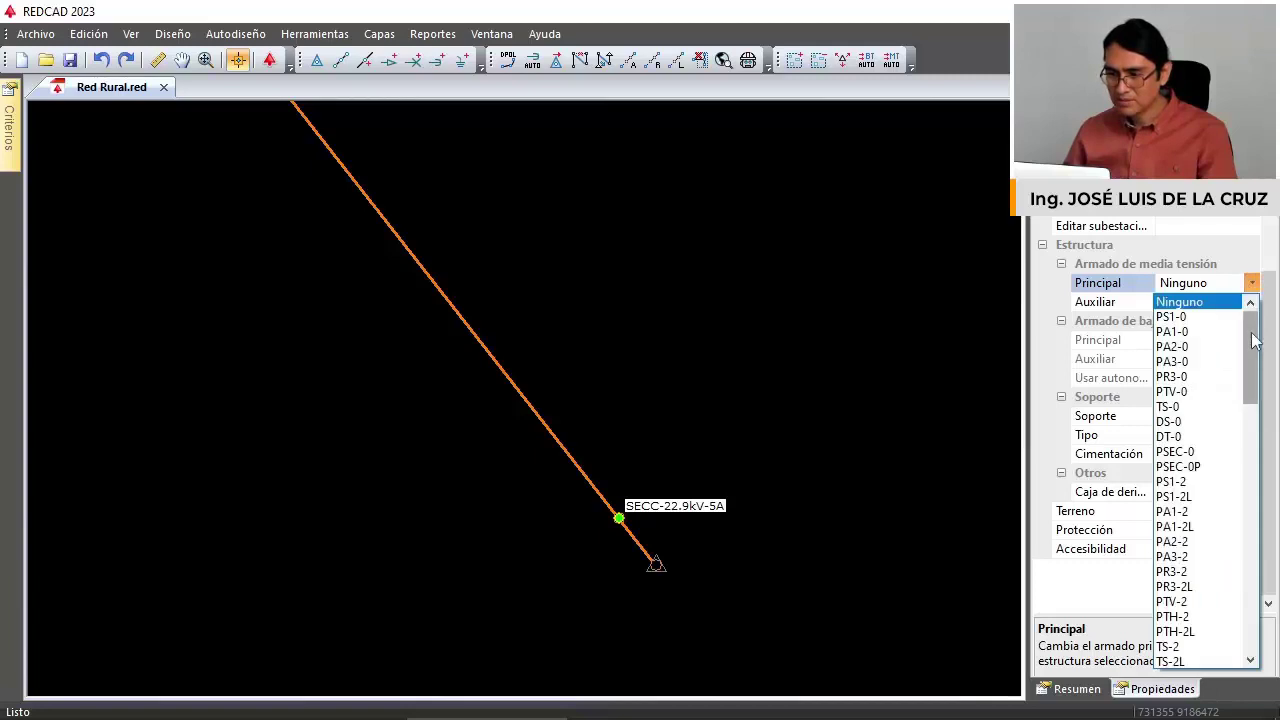
pyautogui.moveTo(1251, 340); pyautogui.dragTo(1275, 500)
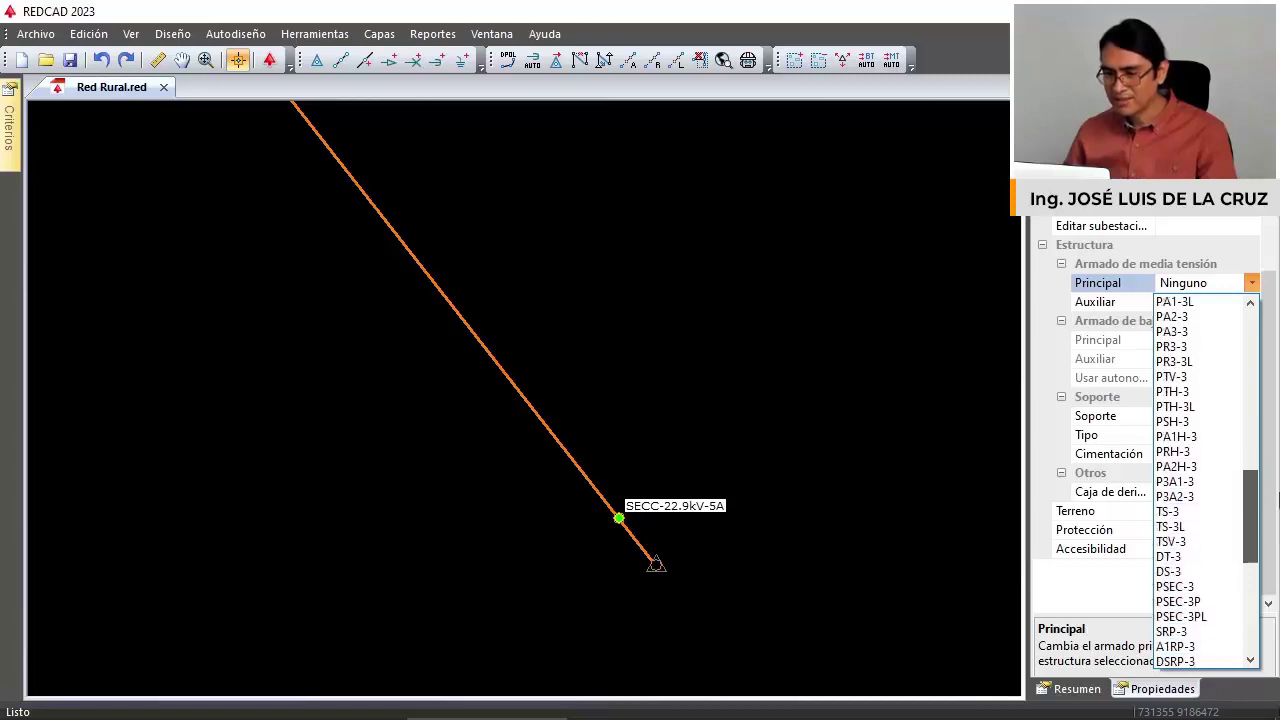
pyautogui.click(1204, 617)
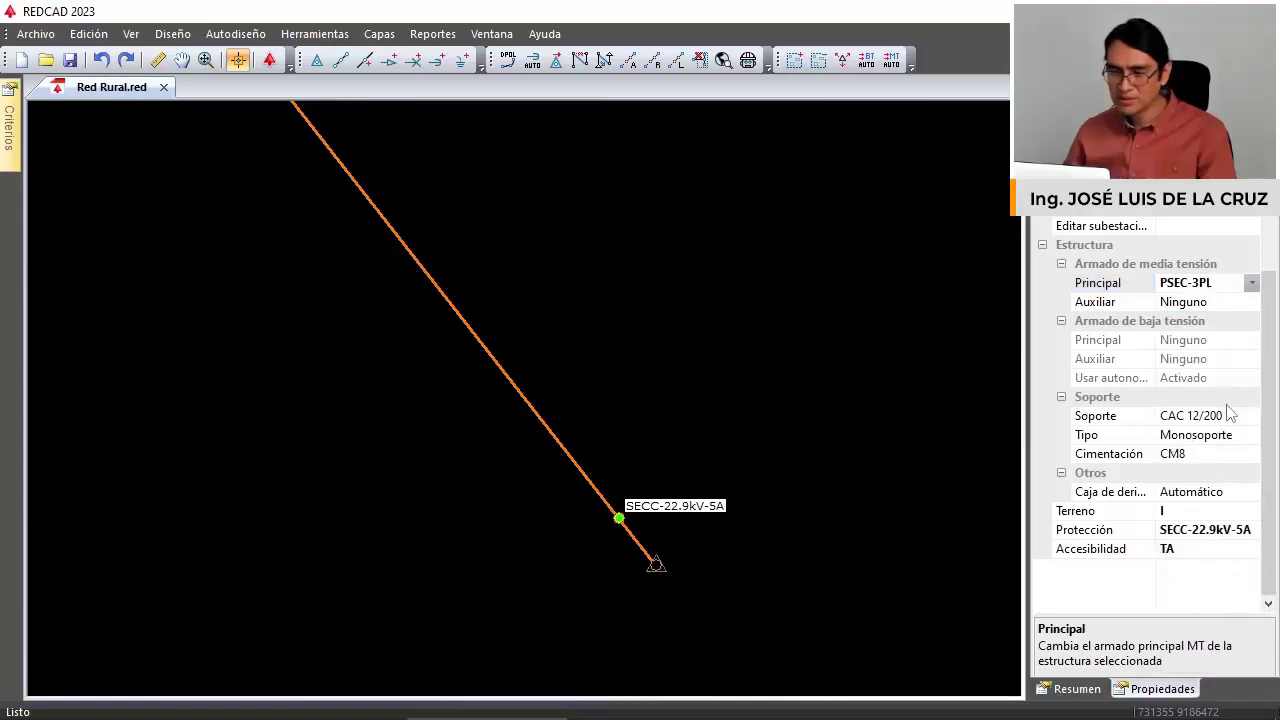
pyautogui.scroll(1, 617, 527)
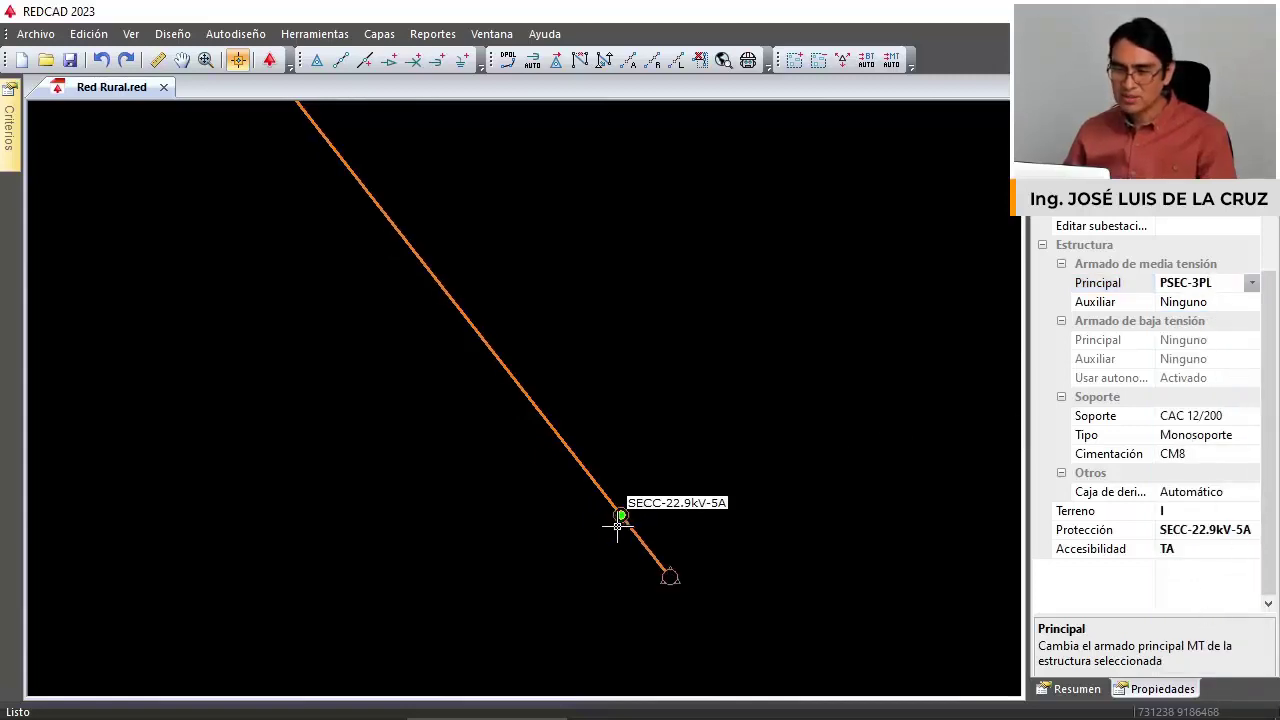
pyautogui.click(621, 516)
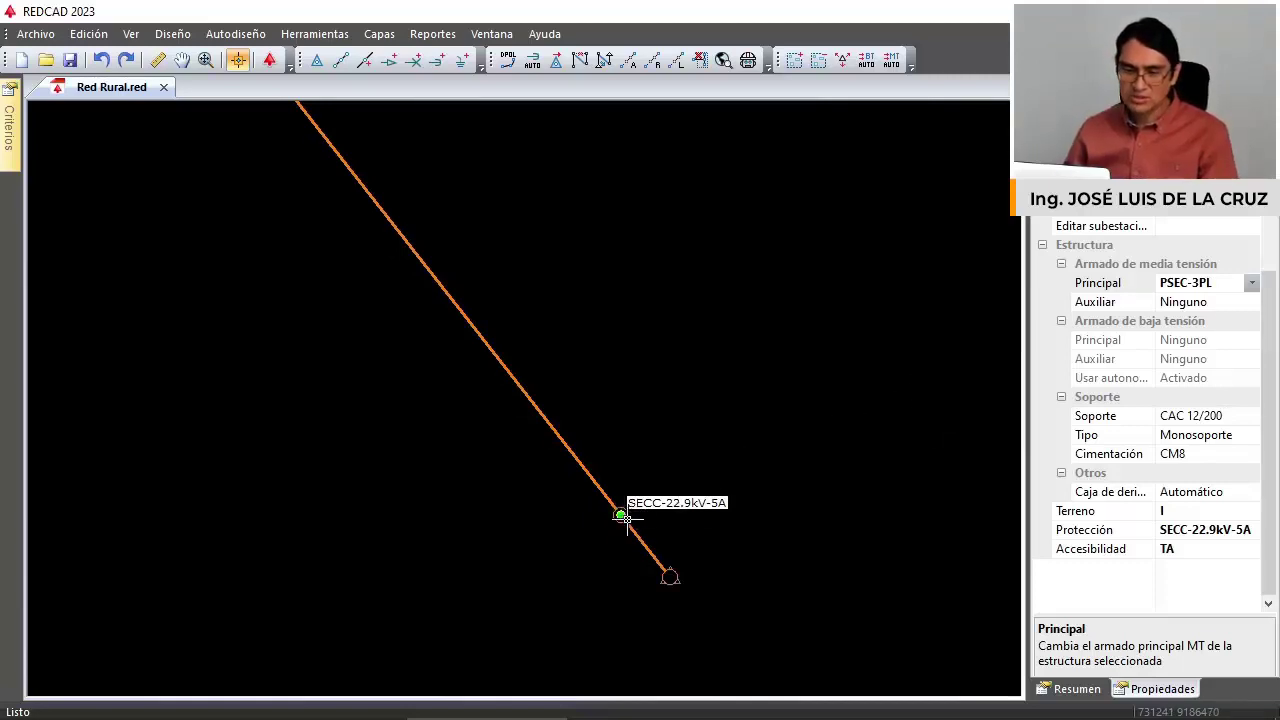
pyautogui.scroll(-2, 629, 508)
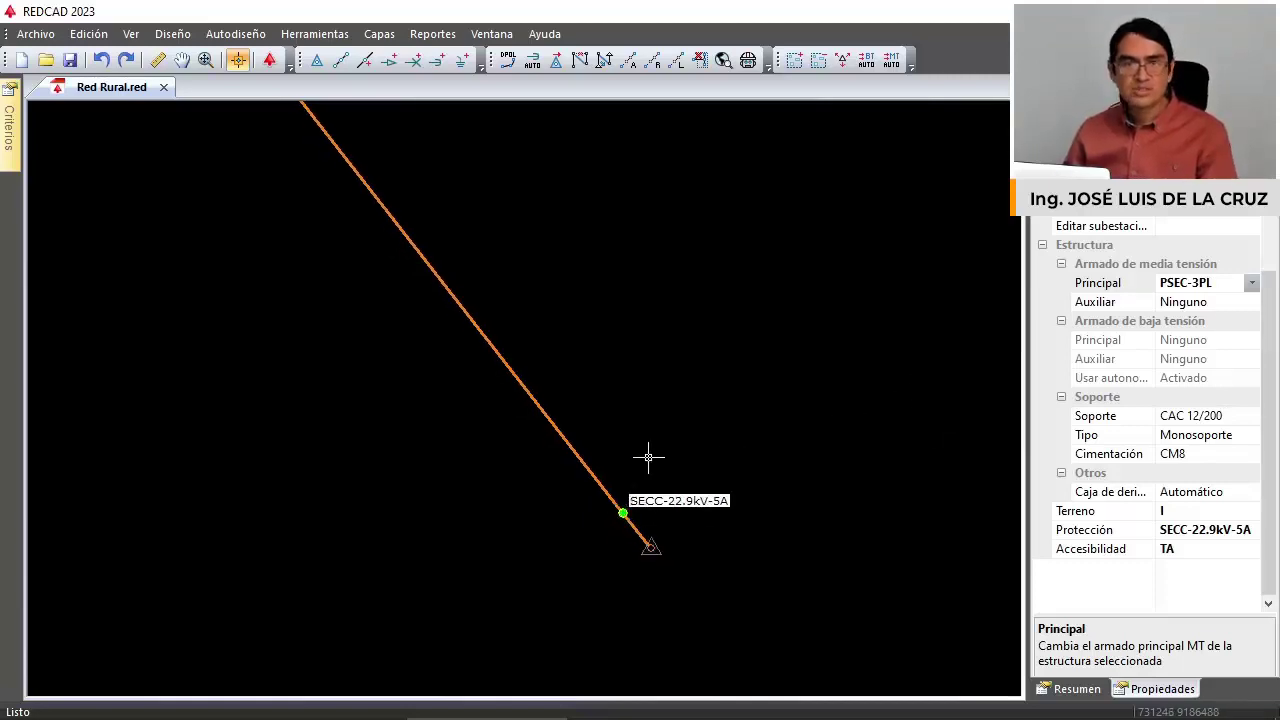
pyautogui.press('Escape')
pyautogui.click(623, 511)
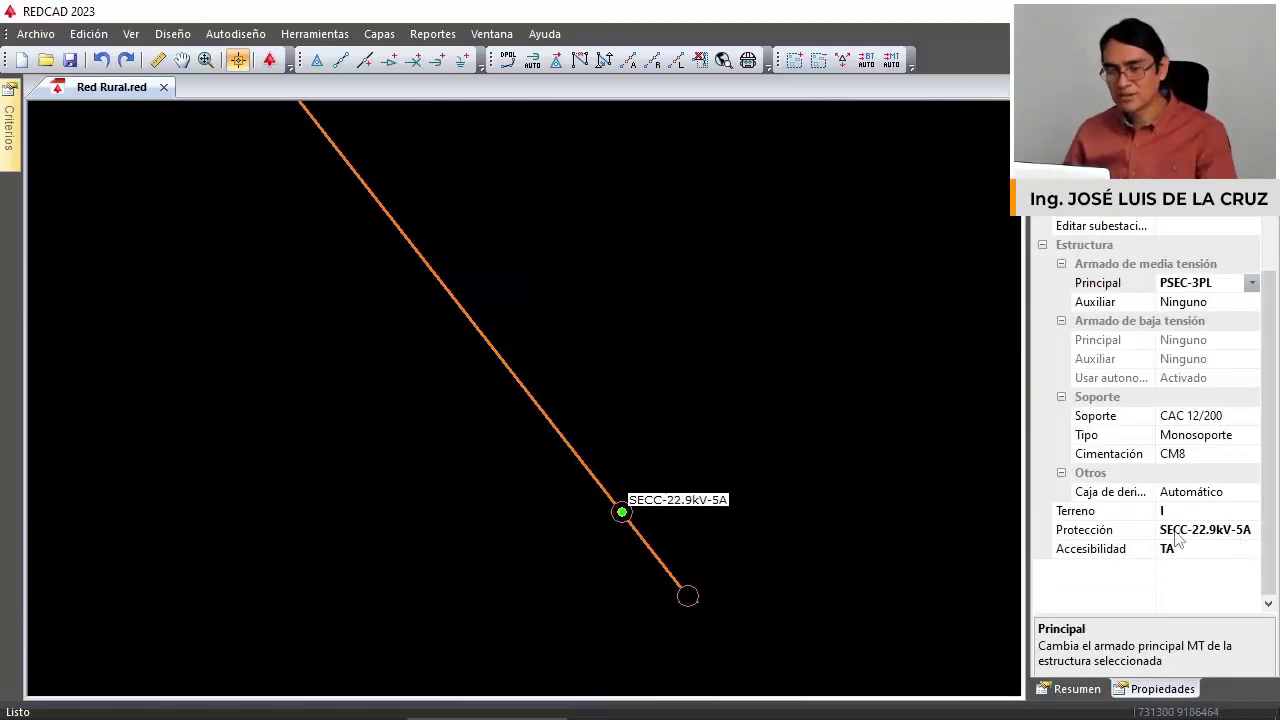
# Set Protección to SECC-22.9kV-2A for the structure at the left end of the dotted VF span near the central junction.
pyautogui.scroll(-5, 736, 488)
pyautogui.moveTo(762, 470); pyautogui.dragTo(831, 538, button='middle')
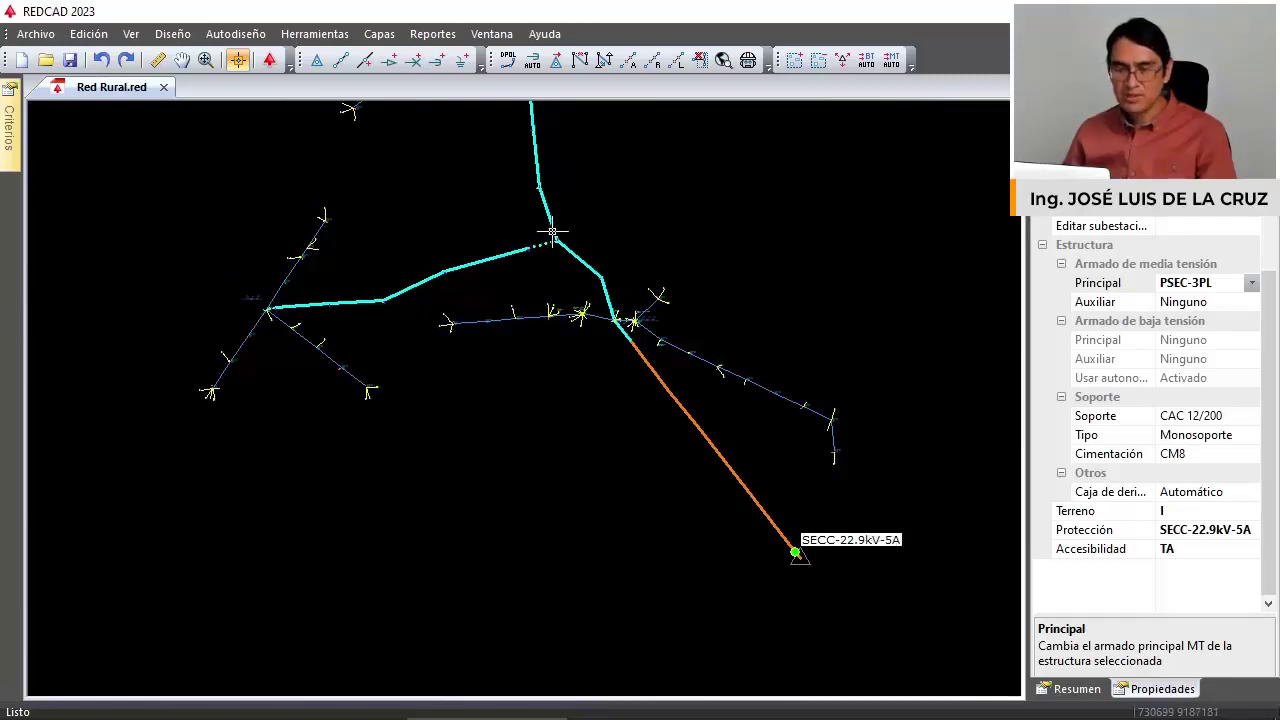
pyautogui.scroll(8, 552, 233)
pyautogui.click(330, 419)
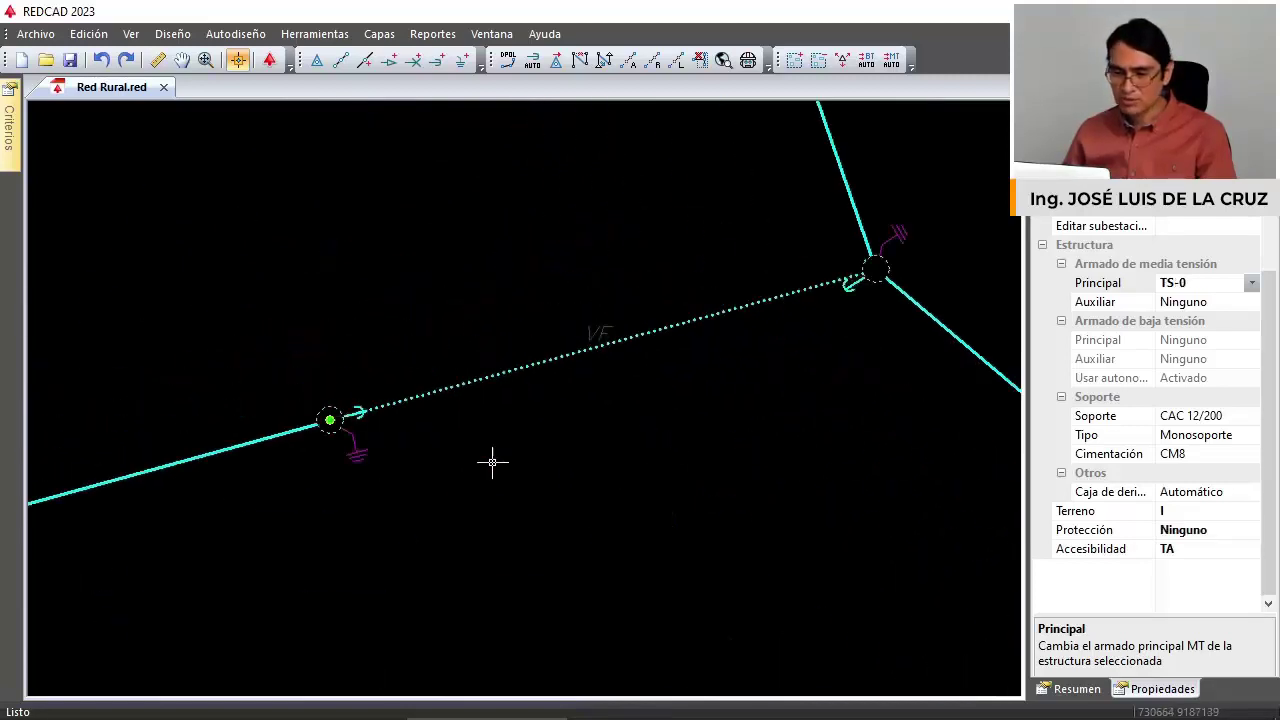
pyautogui.click(1236, 537)
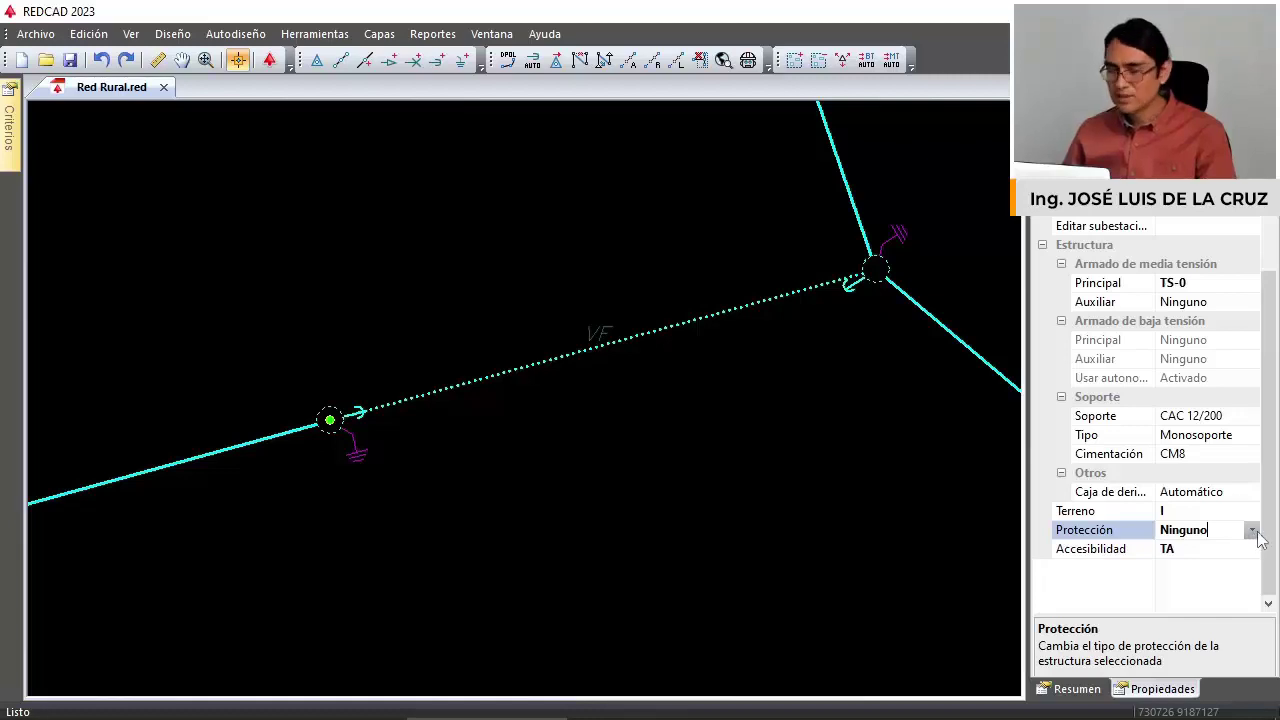
pyautogui.click(1253, 532)
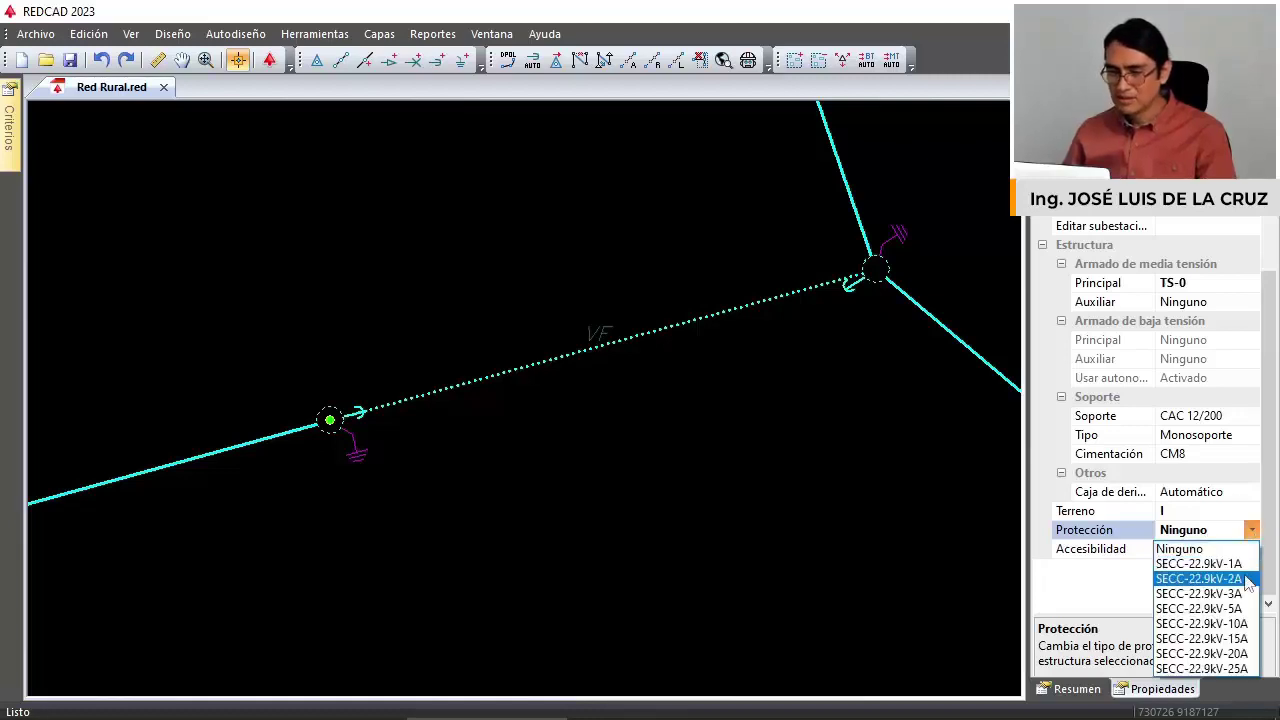
pyautogui.click(1248, 579)
pyautogui.scroll(-5, 571, 360)
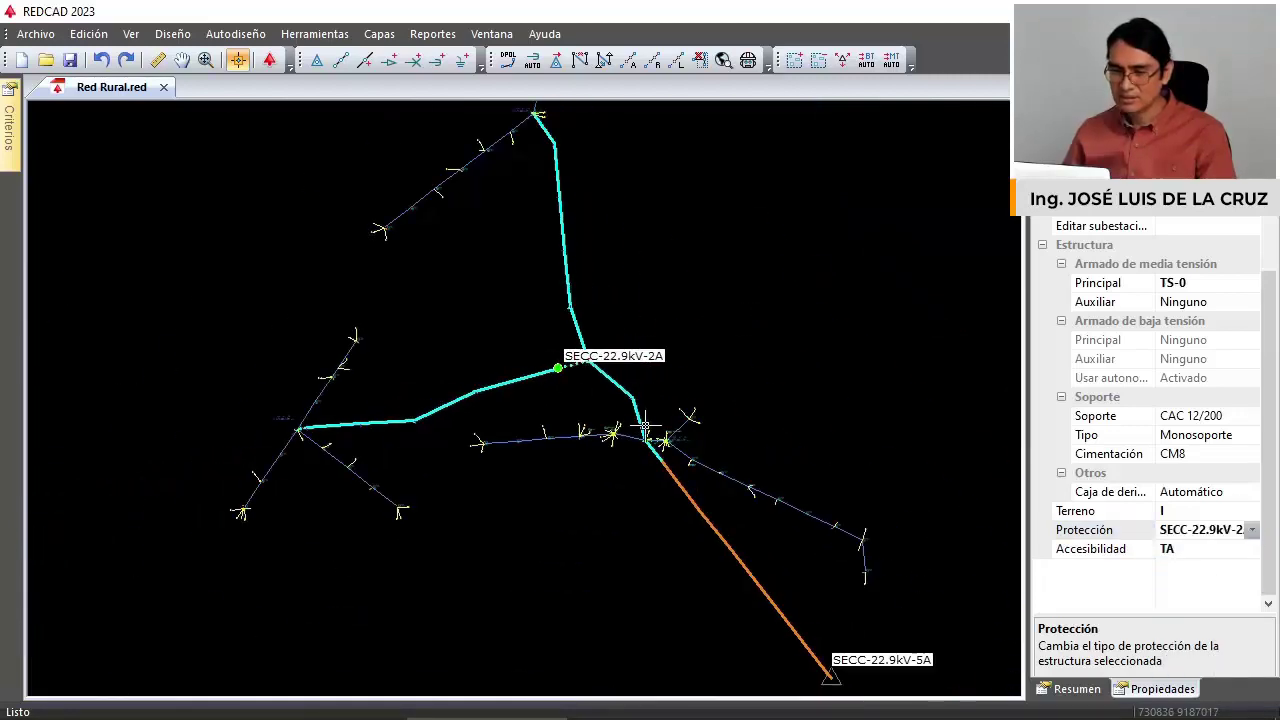
# Check the placement of both cutouts across the network and hide the Protección layer.
pyautogui.moveTo(645, 428); pyautogui.dragTo(637, 361, button='middle')
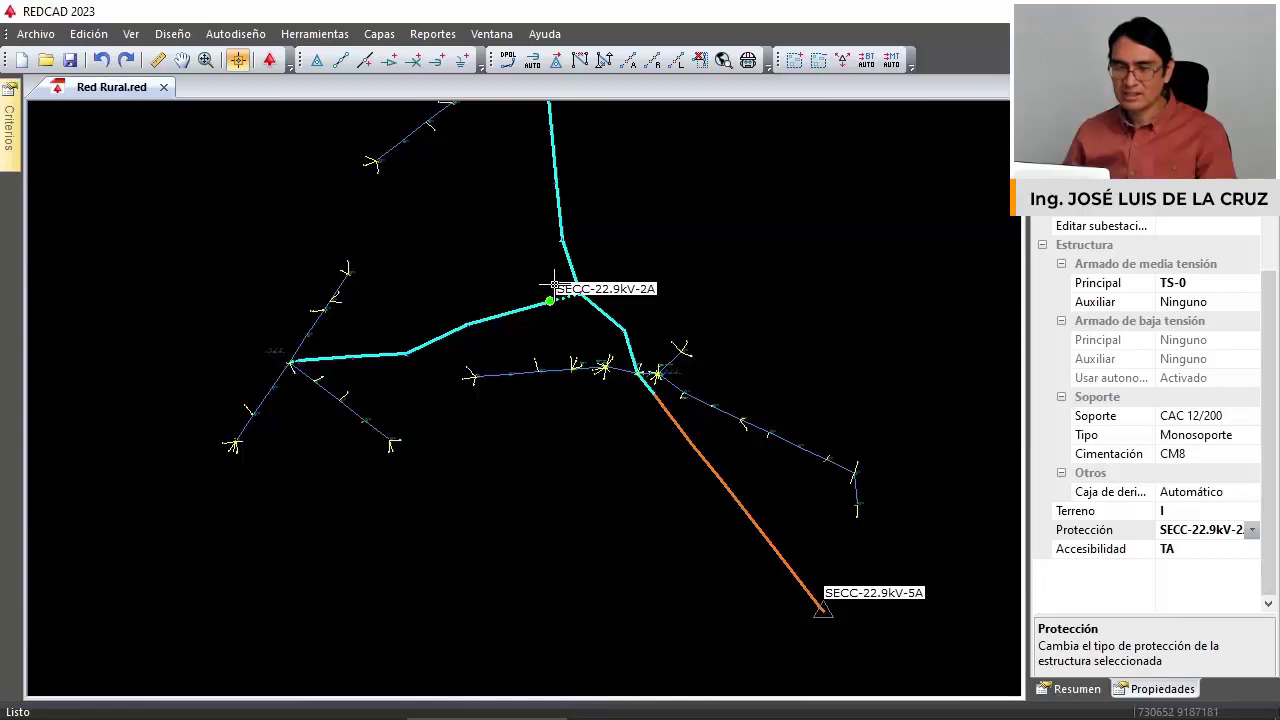
pyautogui.moveTo(554, 283); pyautogui.dragTo(612, 343, button='middle')
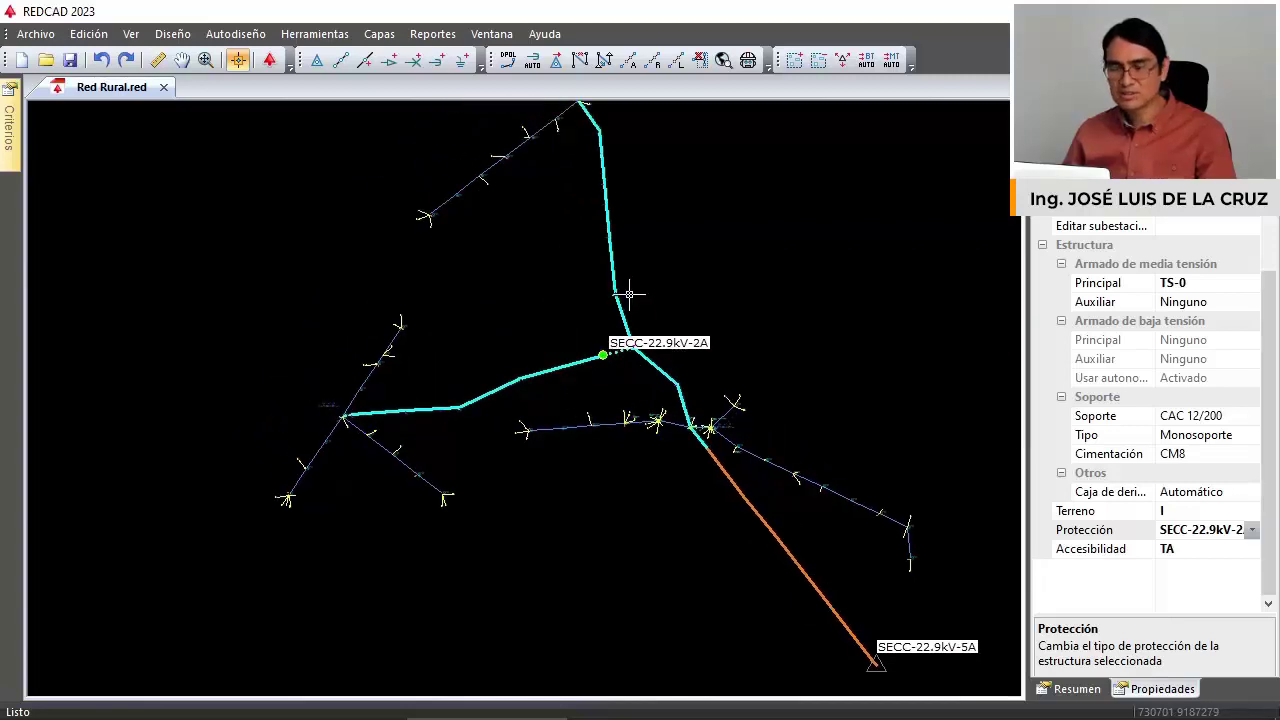
pyautogui.scroll(4, 625, 308)
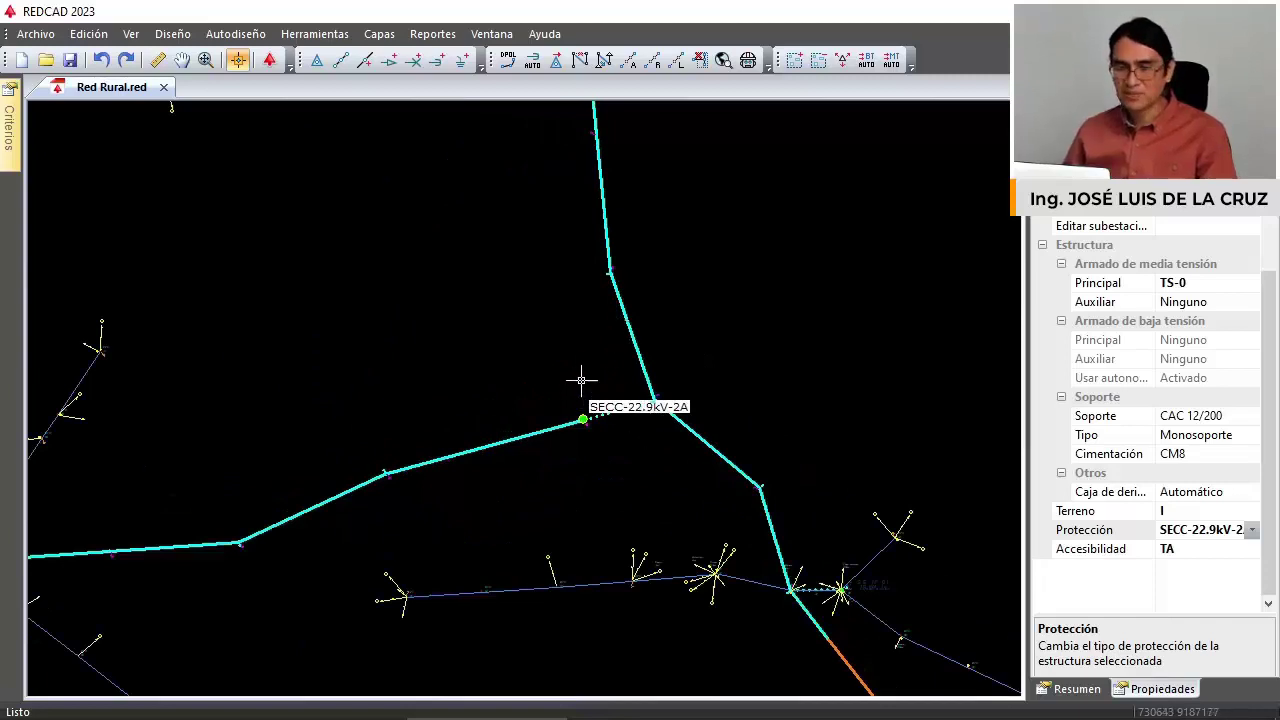
pyautogui.scroll(-3, 551, 260)
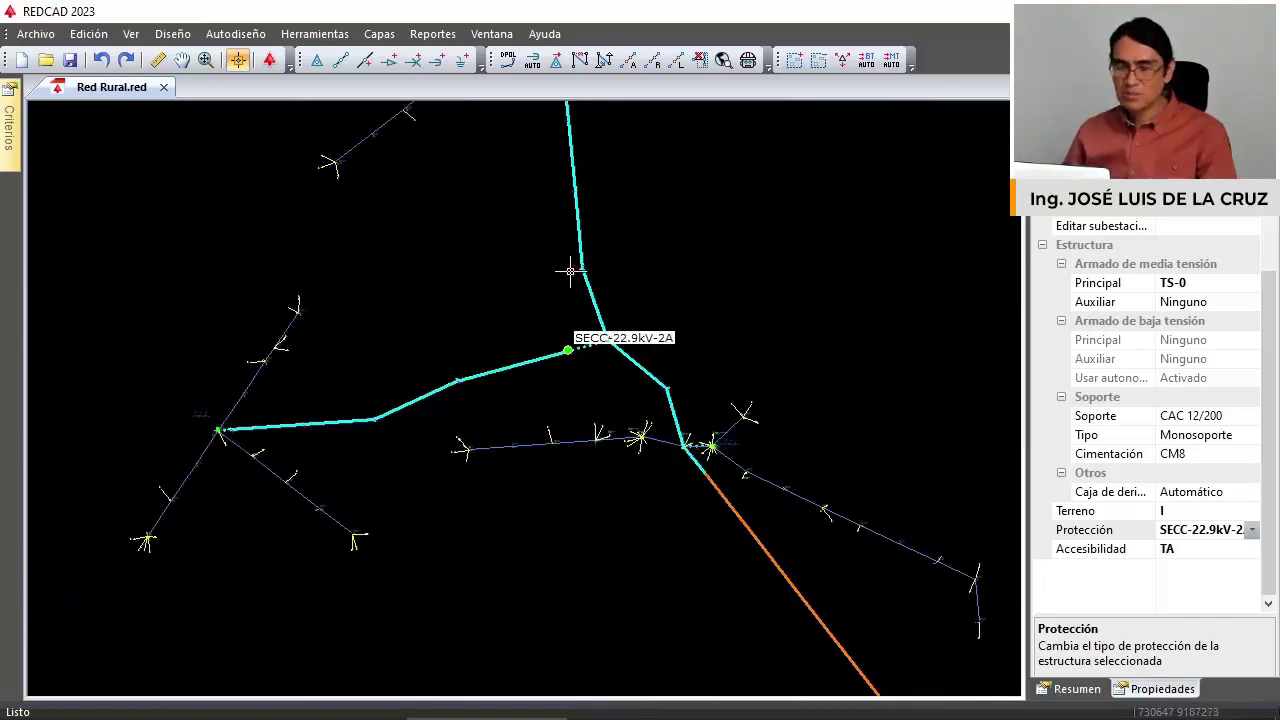
pyautogui.scroll(-4, 575, 275)
pyautogui.click(380, 35)
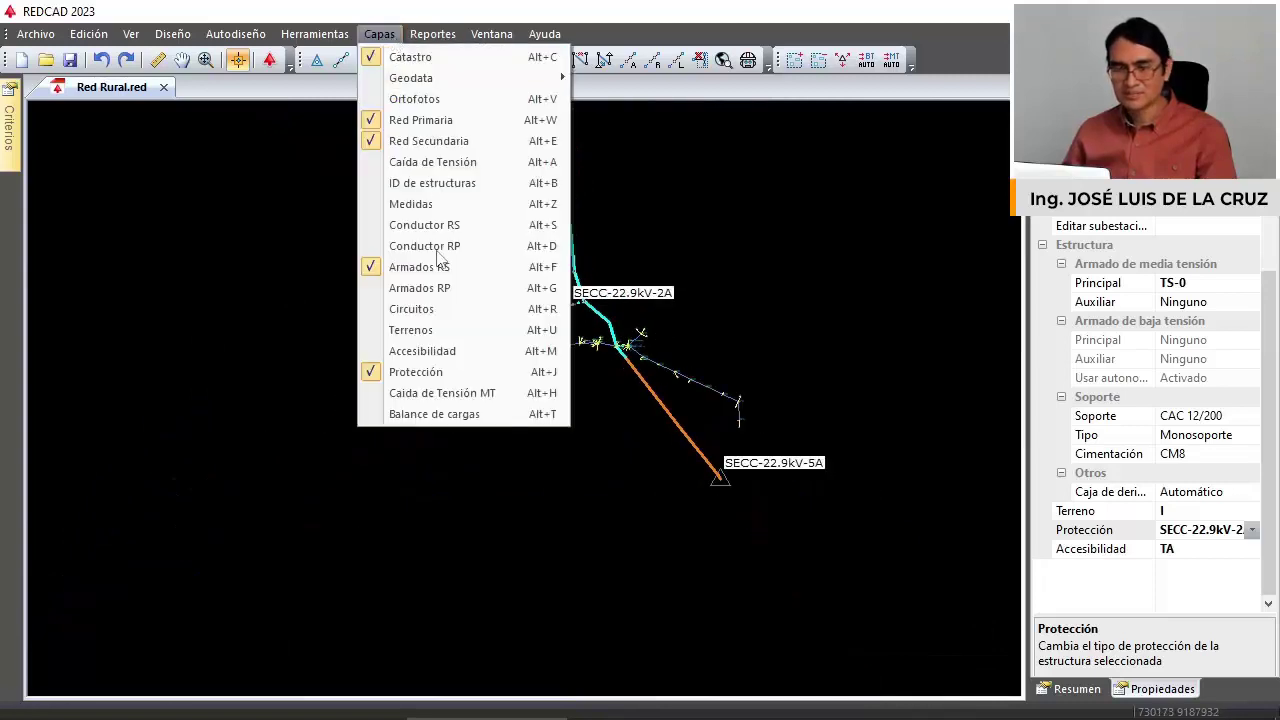
pyautogui.click(457, 373)
pyautogui.moveTo(543, 391); pyautogui.dragTo(543, 520, button='middle')
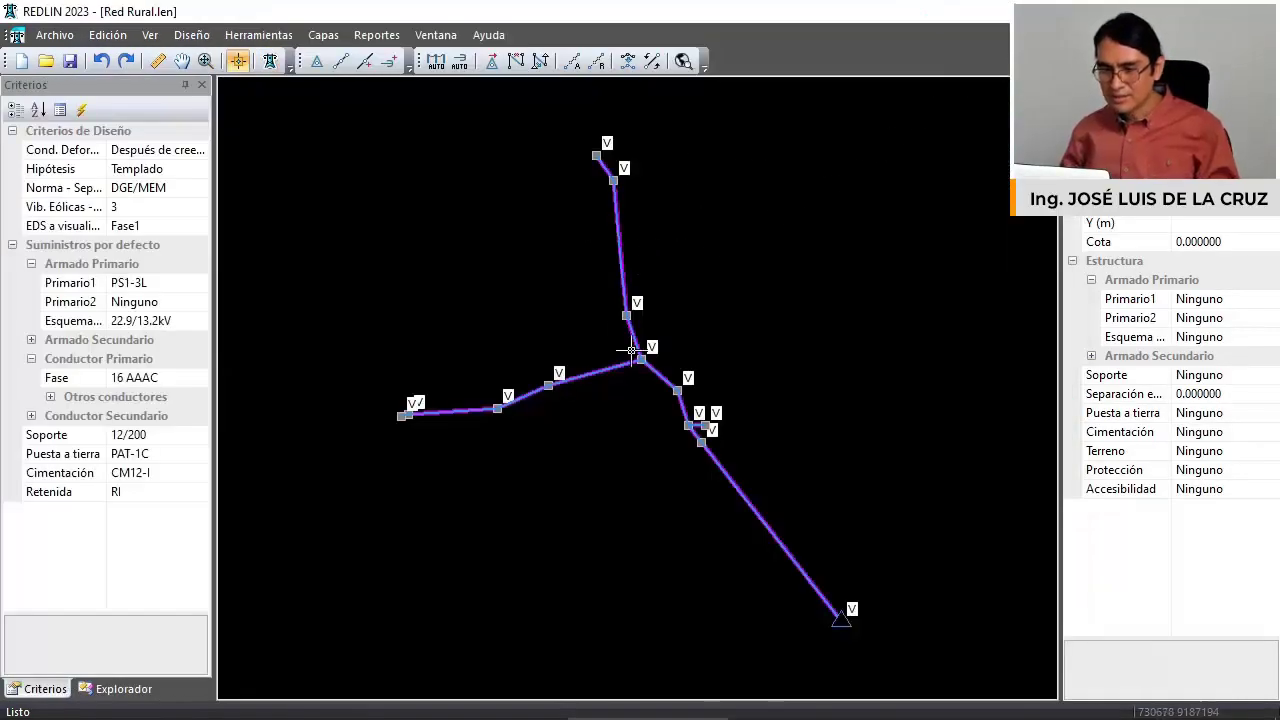
# Show the Terrenos layer to set Terreno to II for the structures of the network's upper branch, and hide that layer again.
pyautogui.click(333, 38)
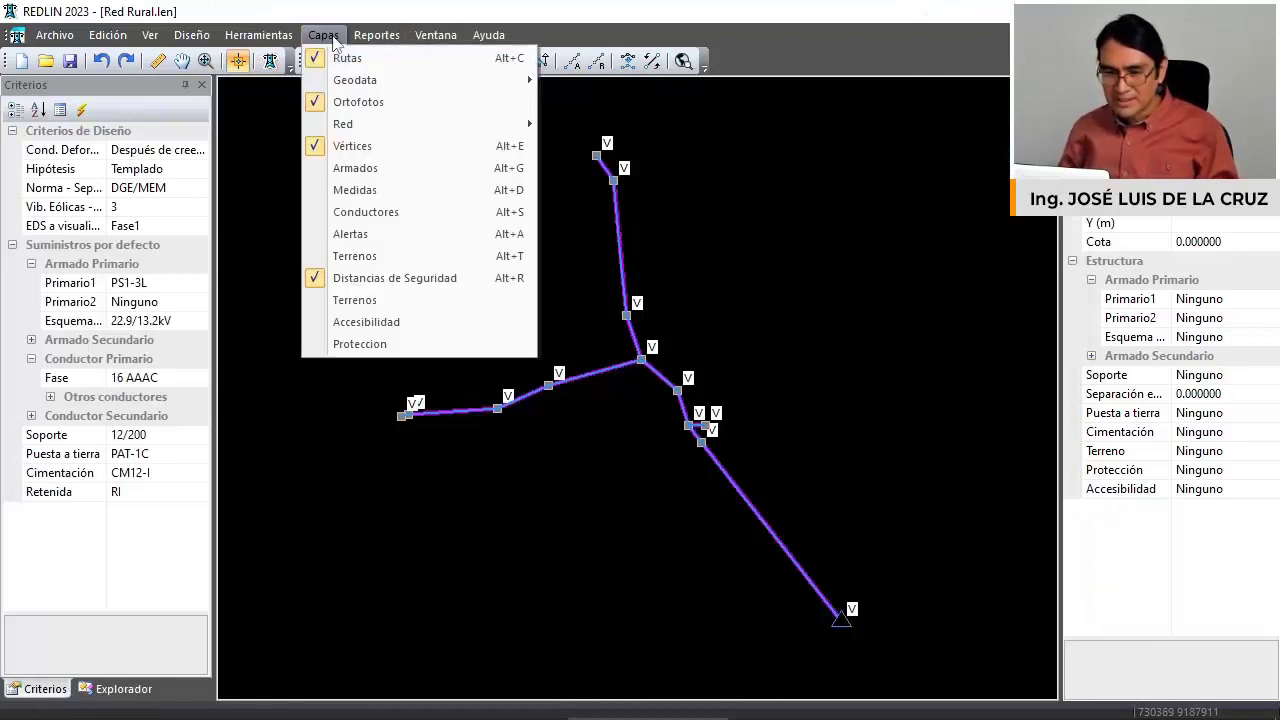
pyautogui.click(417, 304)
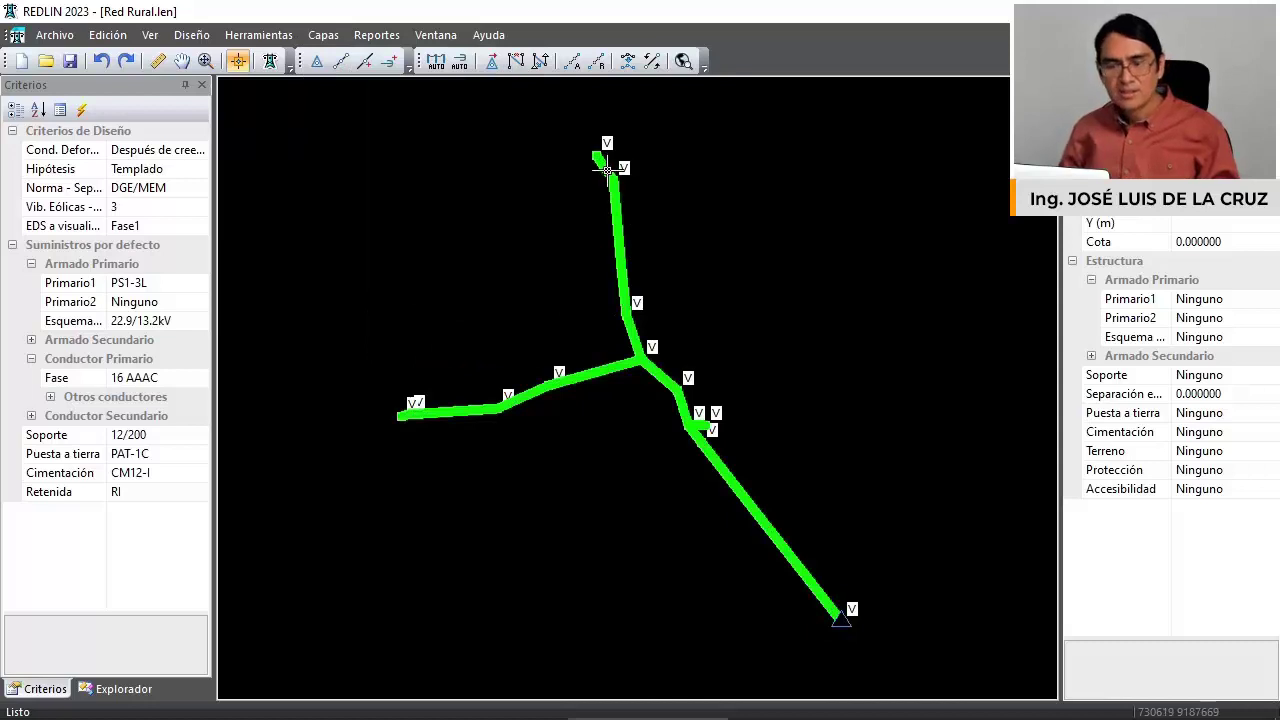
pyautogui.scroll(1, 585, 150)
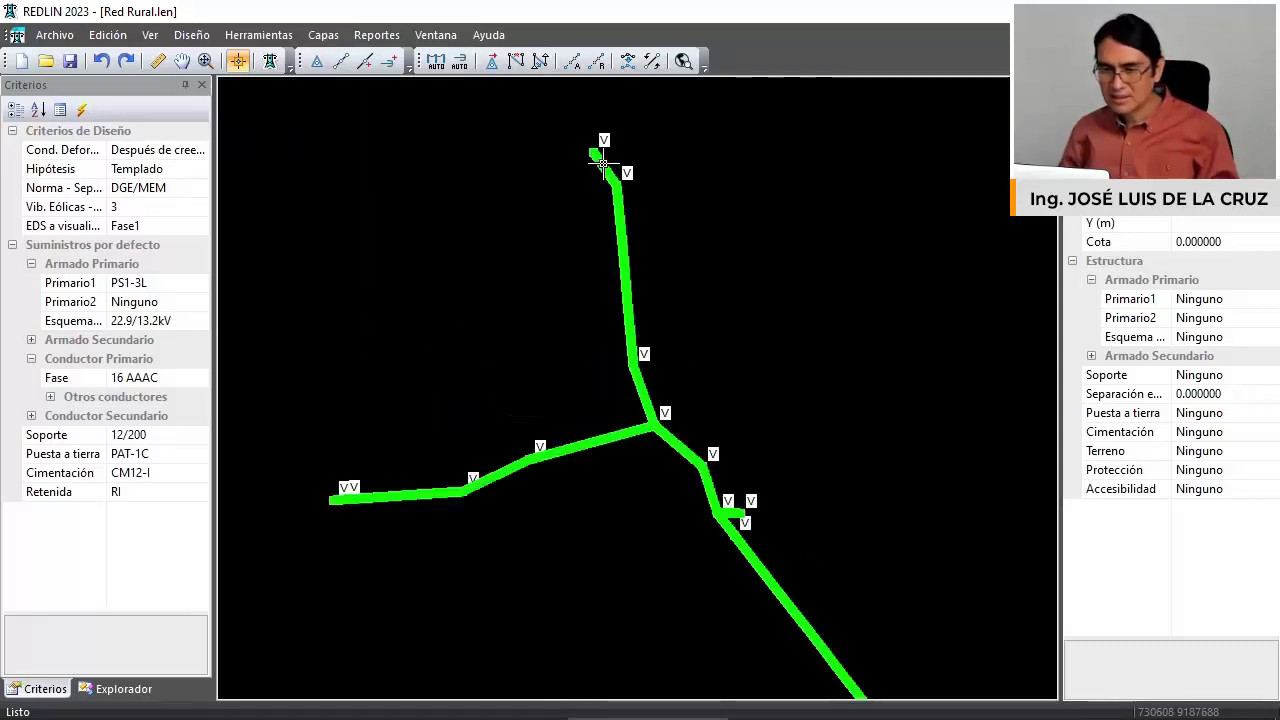
pyautogui.moveTo(569, 131); pyautogui.dragTo(723, 343)
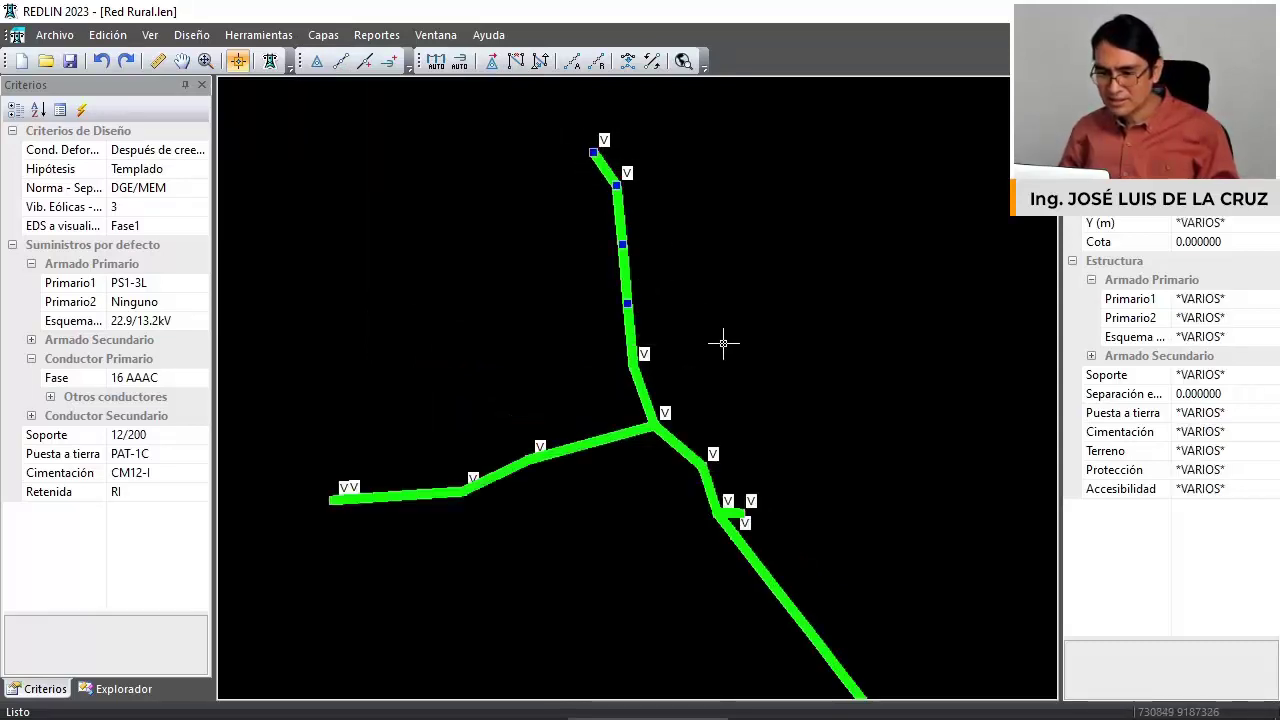
pyautogui.click(1248, 460)
pyautogui.click(1271, 451)
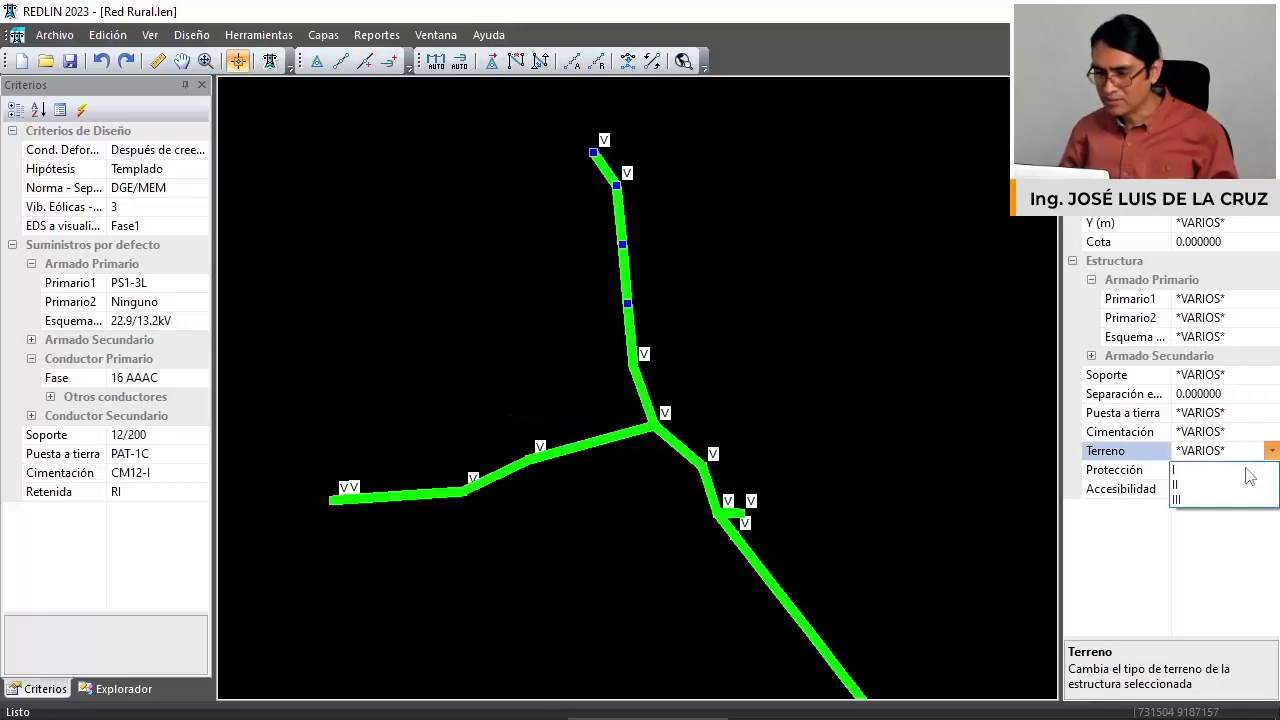
pyautogui.click(1222, 486)
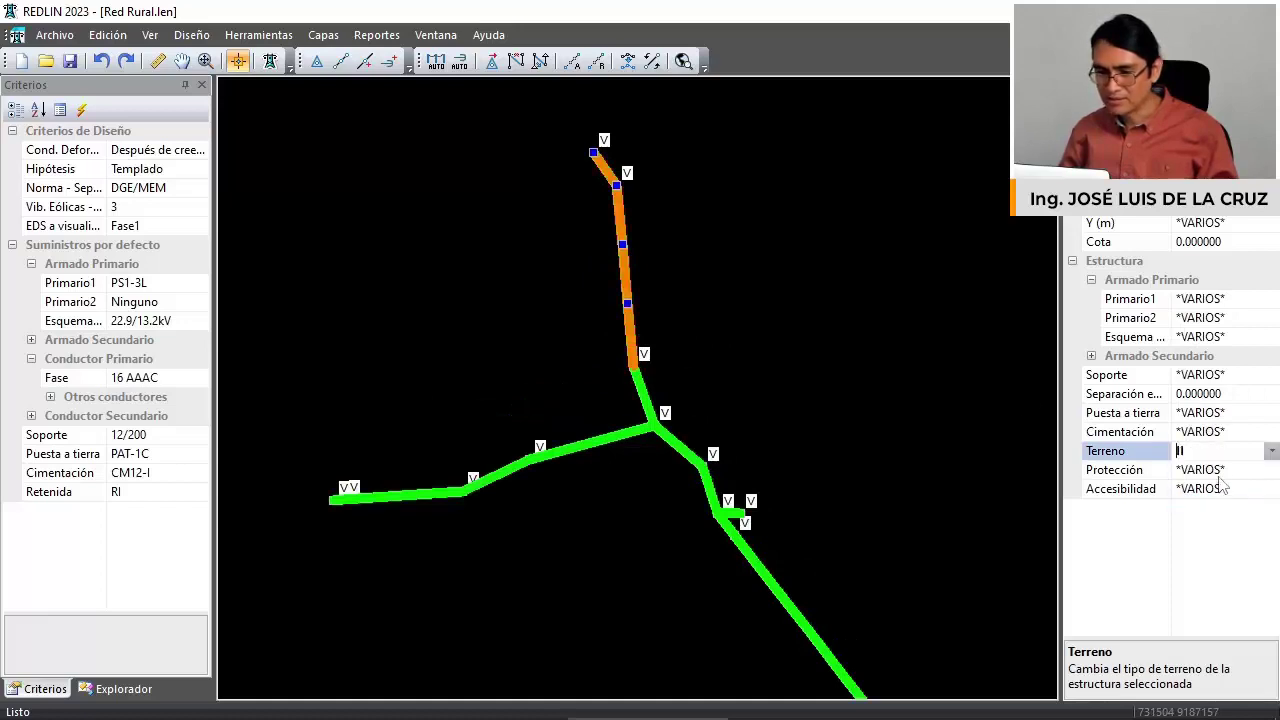
pyautogui.click(323, 35)
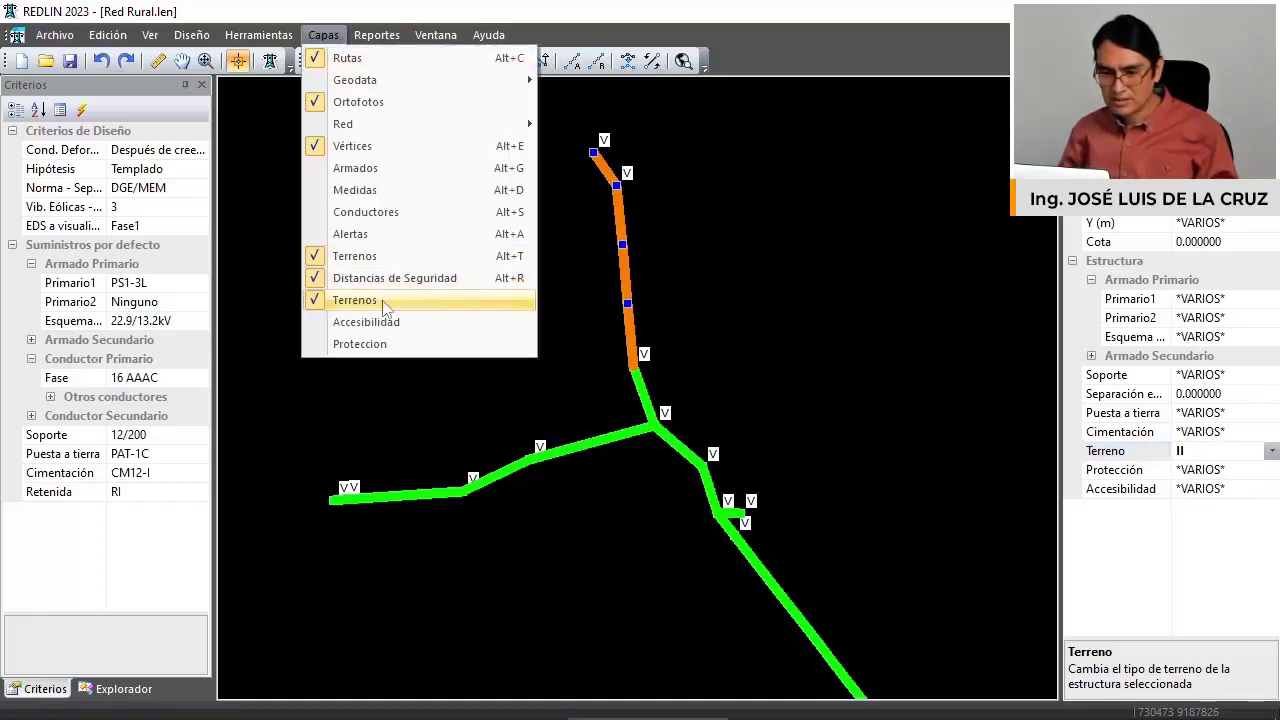
pyautogui.click(385, 302)
# Show the Accesibilidad layer to review the accessibility types across the whole network, and hide it again.
pyautogui.click(323, 35)
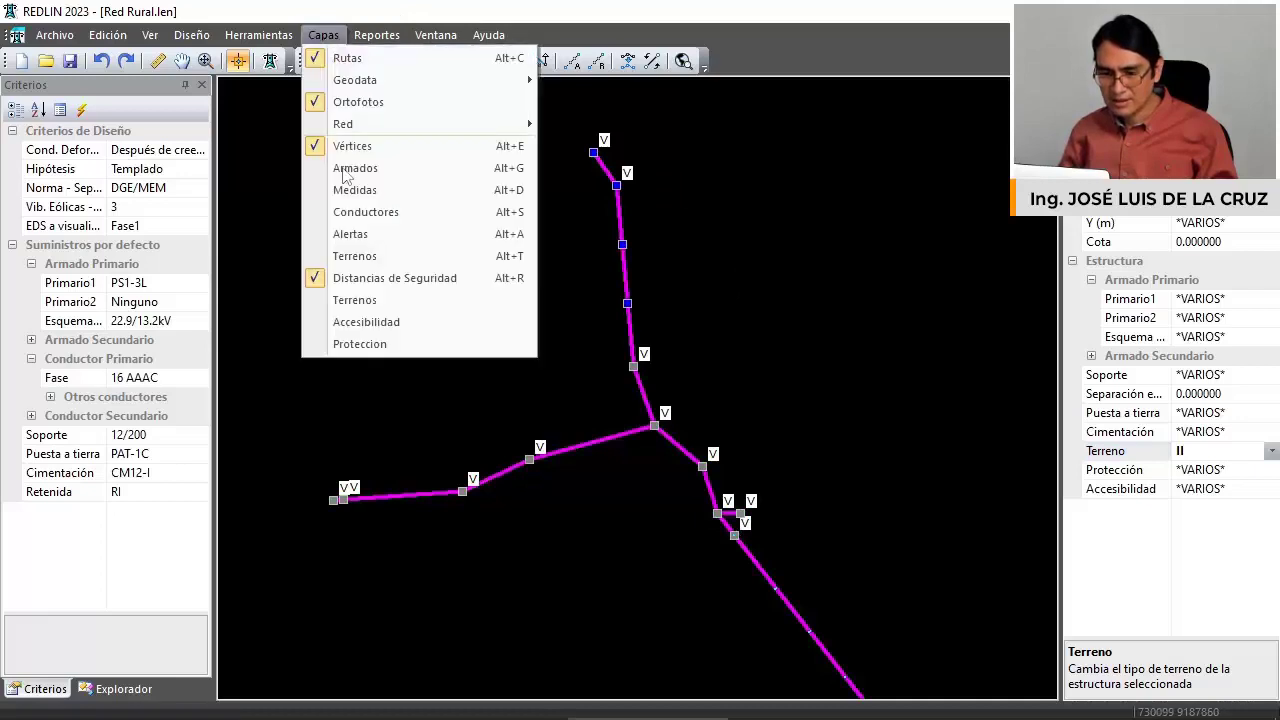
pyautogui.click(410, 322)
pyautogui.scroll(-1, 603, 266)
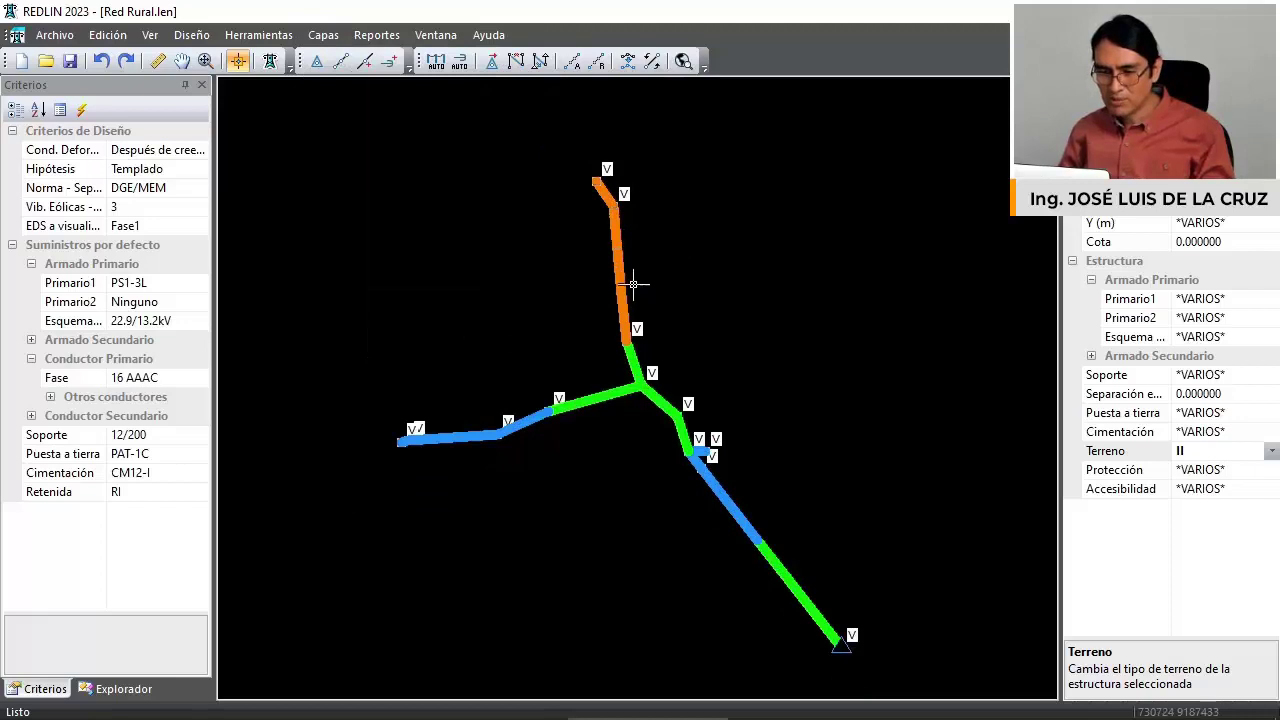
pyautogui.click(323, 35)
pyautogui.click(412, 322)
# Show the Proteccion layer and inspect the protected structure next to the triangle at the lower end of the line.
pyautogui.click(323, 35)
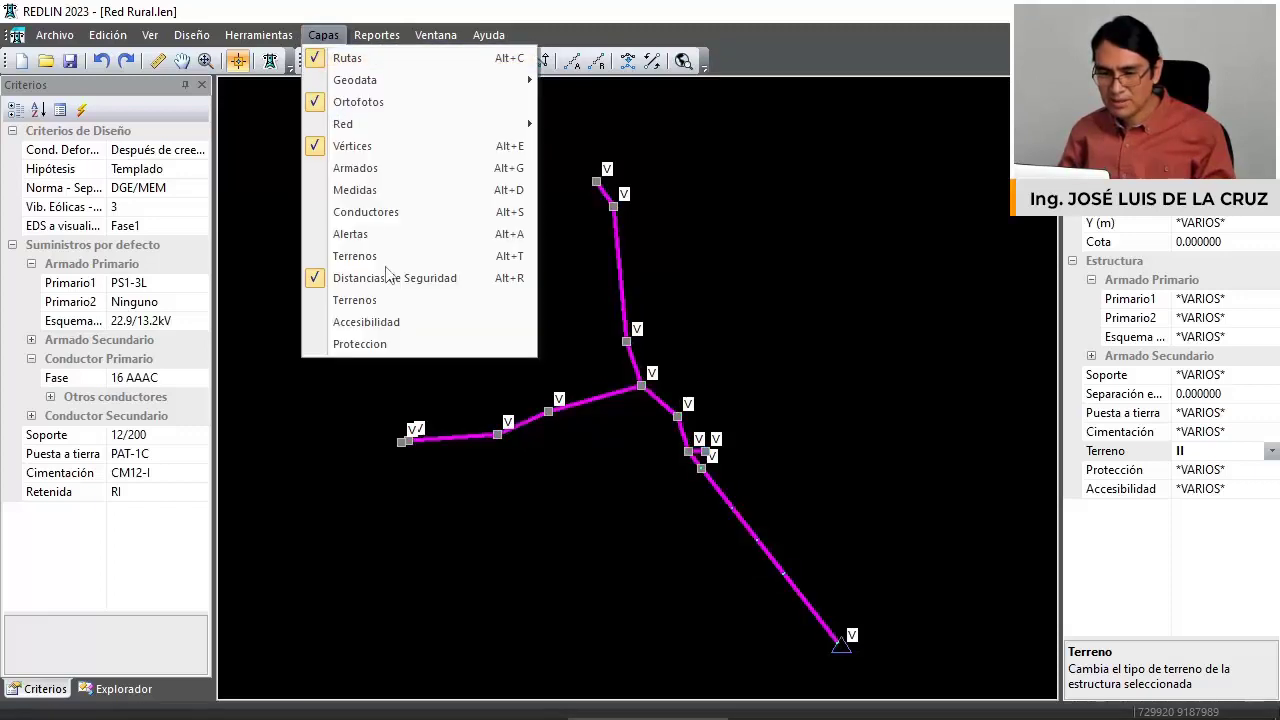
pyautogui.click(412, 344)
pyautogui.scroll(5, 845, 645)
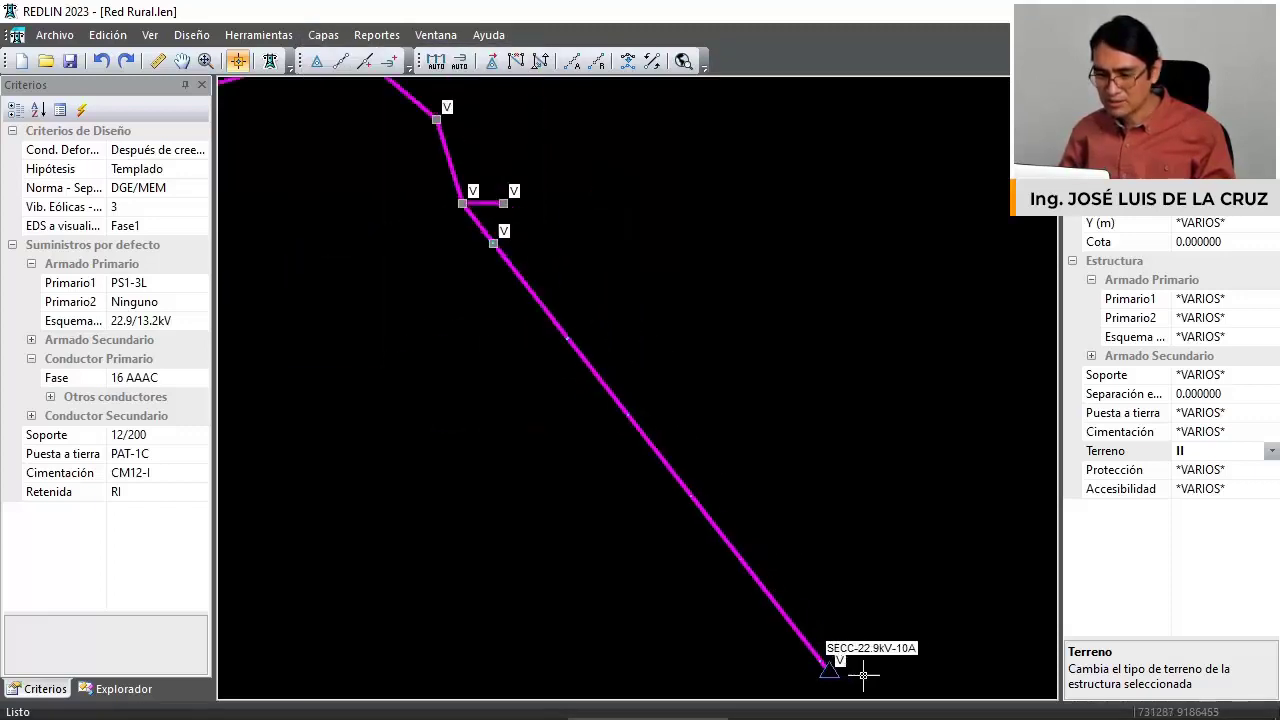
pyautogui.click(729, 595)
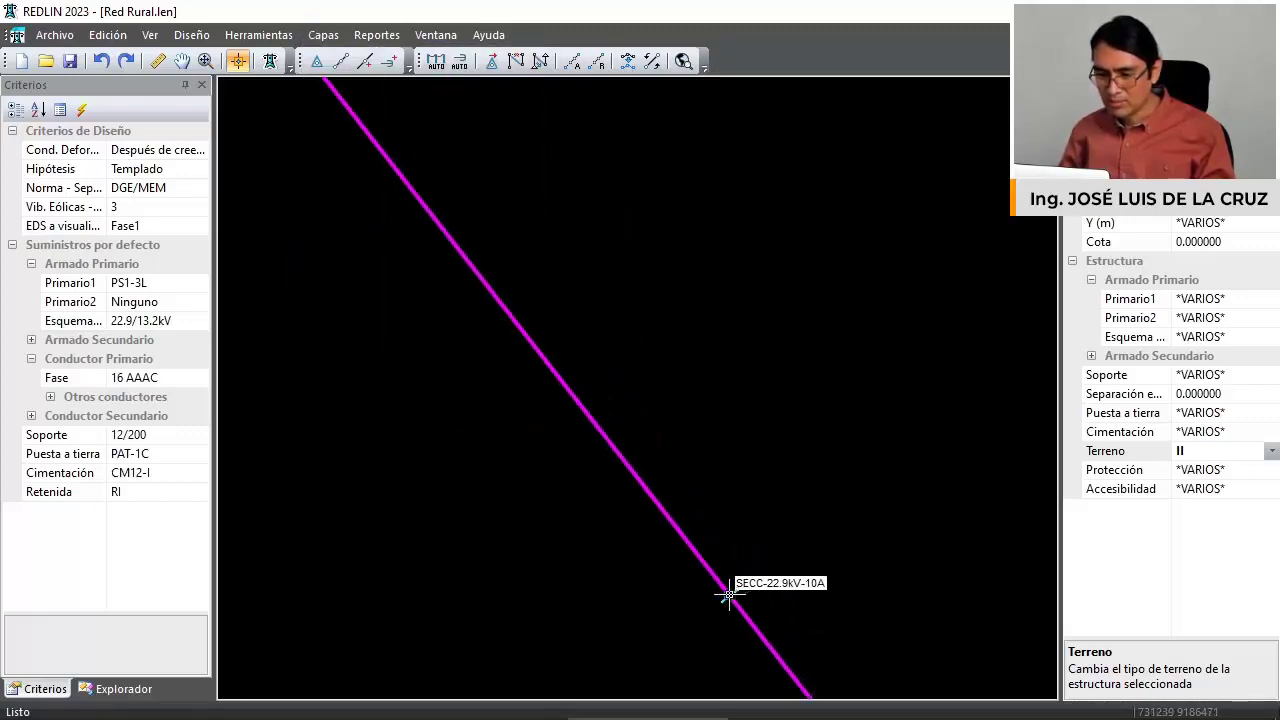
pyautogui.scroll(-5, 790, 560)
pyautogui.scroll(8, 680, 408)
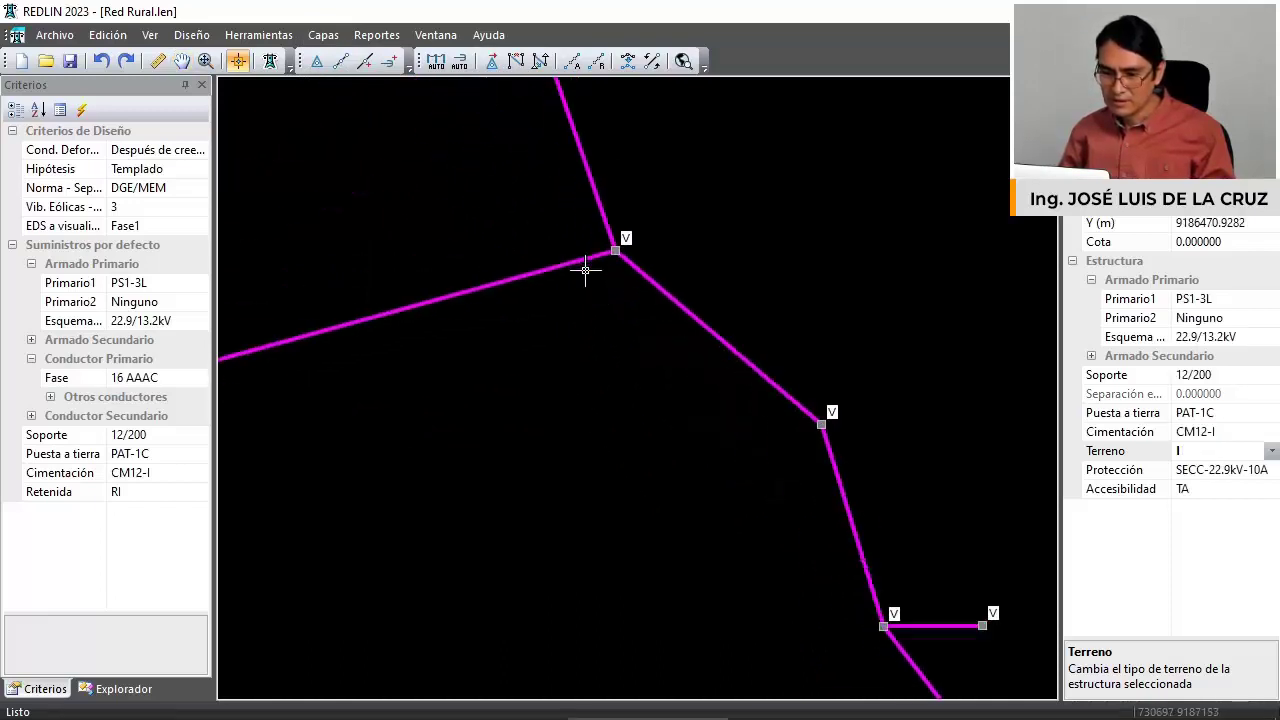
# Turn on a Red sublayer and set Protección to SECC-22.9kV-2A for the structure on the left branch nearest the central junction.
pyautogui.click(323, 34)
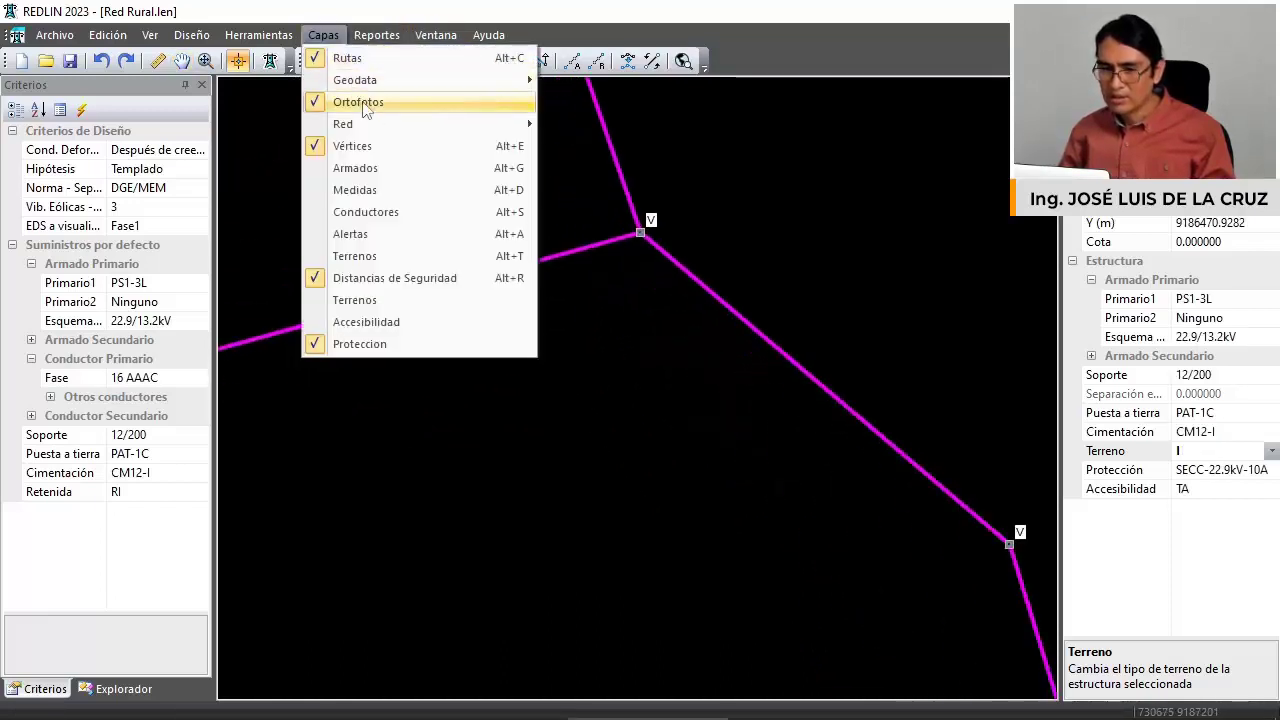
pyautogui.moveTo(395, 124)
pyautogui.click(576, 150)
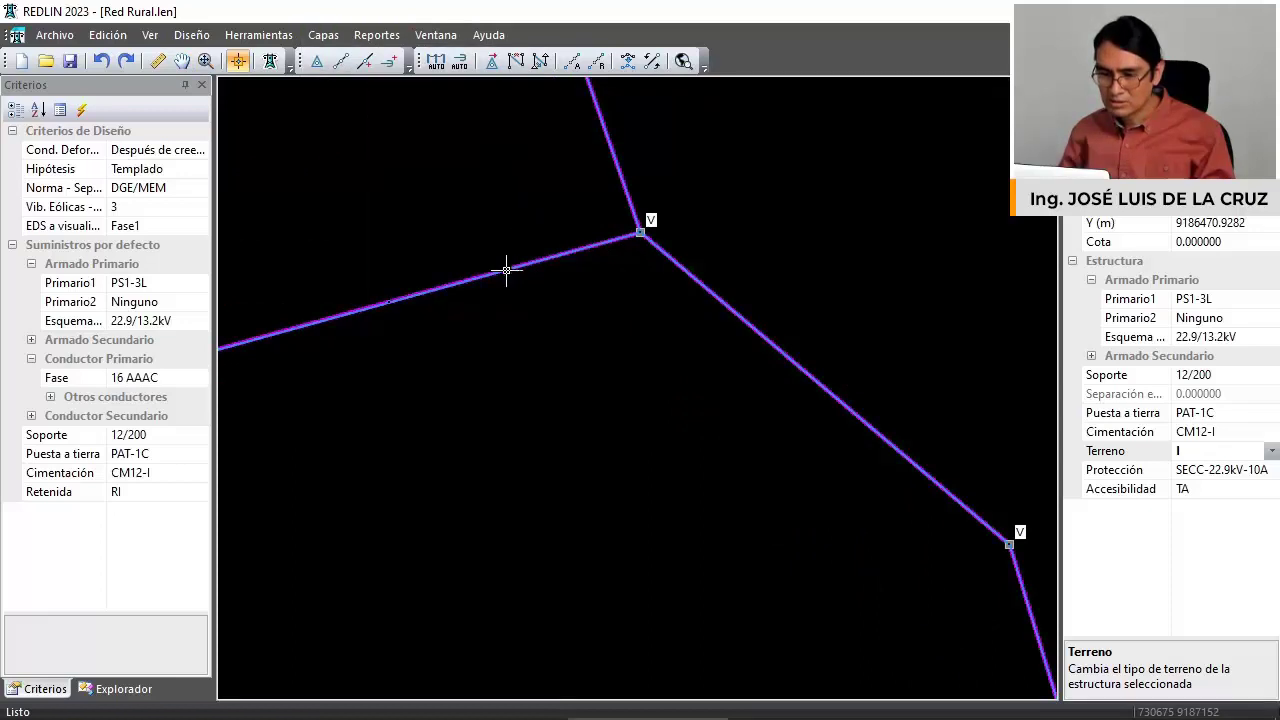
pyautogui.scroll(4, 351, 323)
pyautogui.click(344, 286)
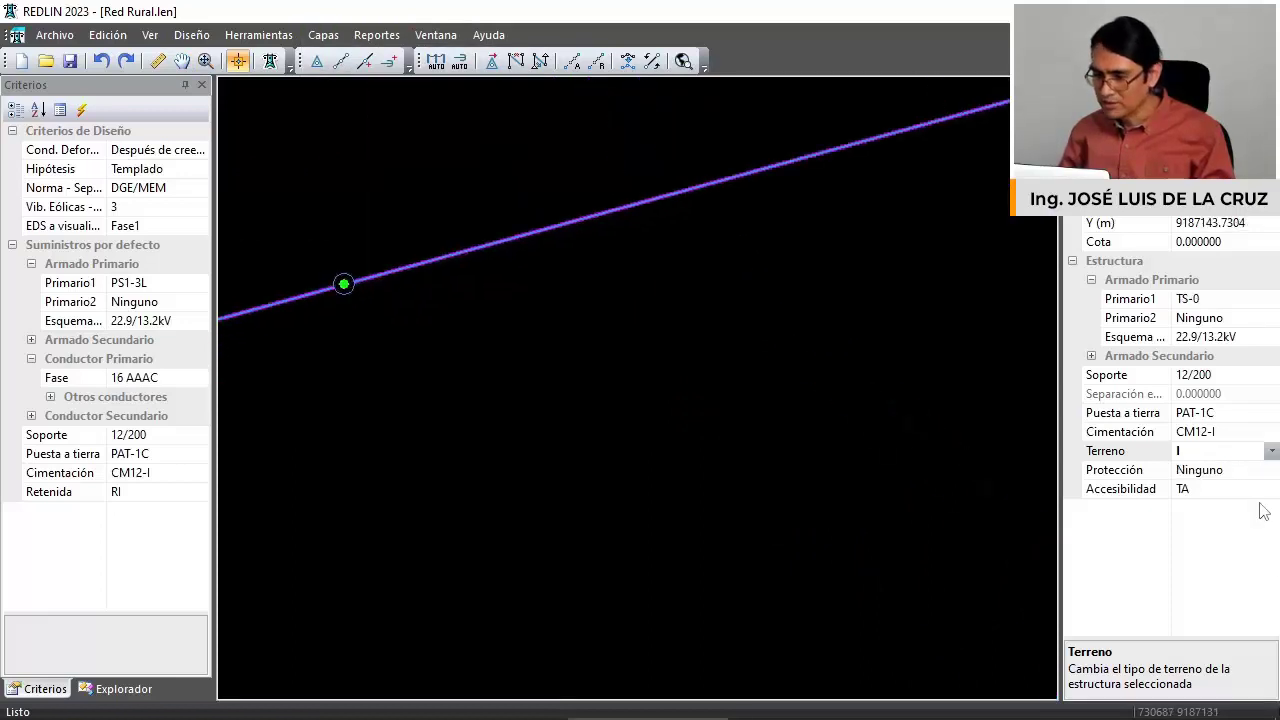
pyautogui.click(1271, 470)
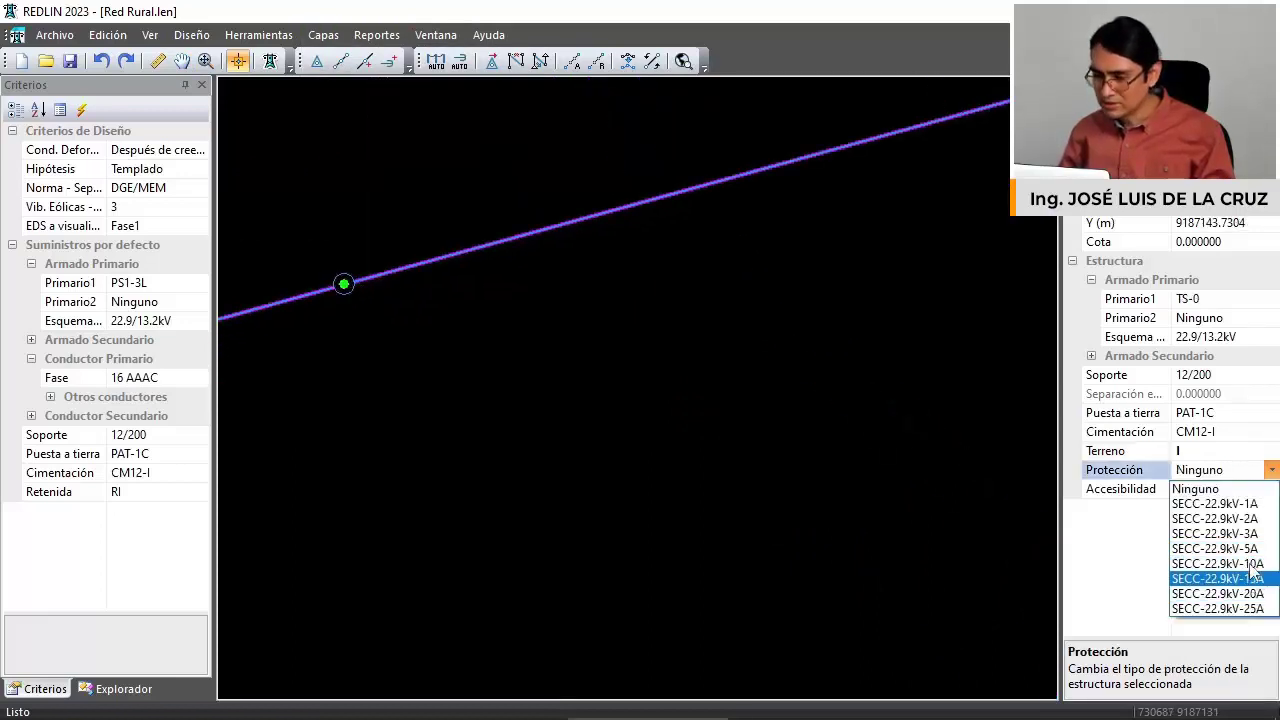
pyautogui.click(1253, 522)
pyautogui.scroll(-5, 729, 357)
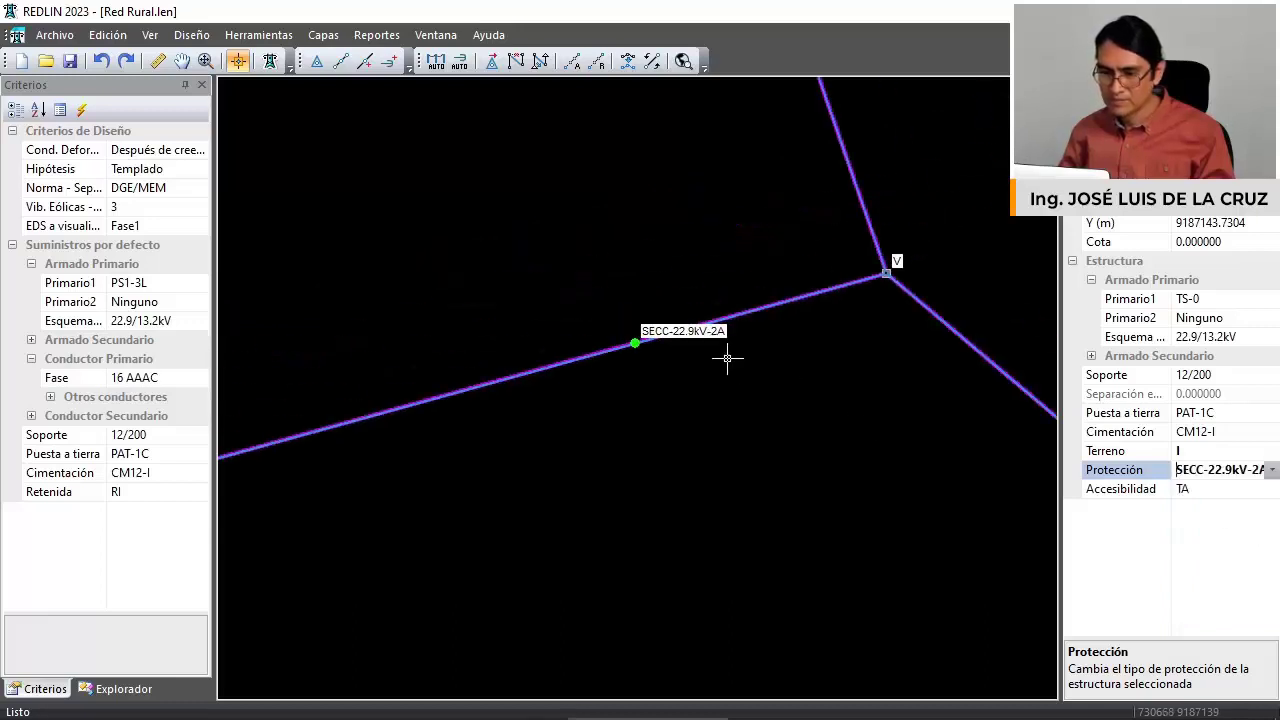
pyautogui.scroll(-3, 729, 357)
pyautogui.moveTo(849, 391); pyautogui.dragTo(812, 371, button='middle')
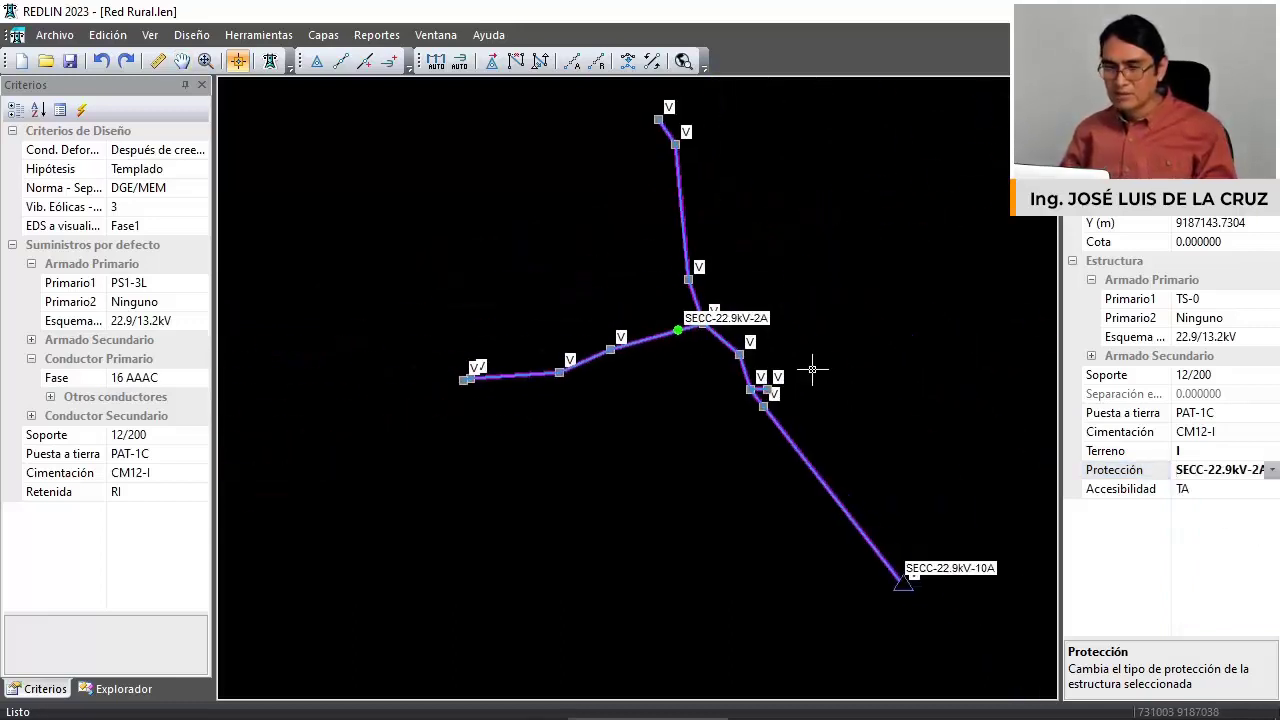